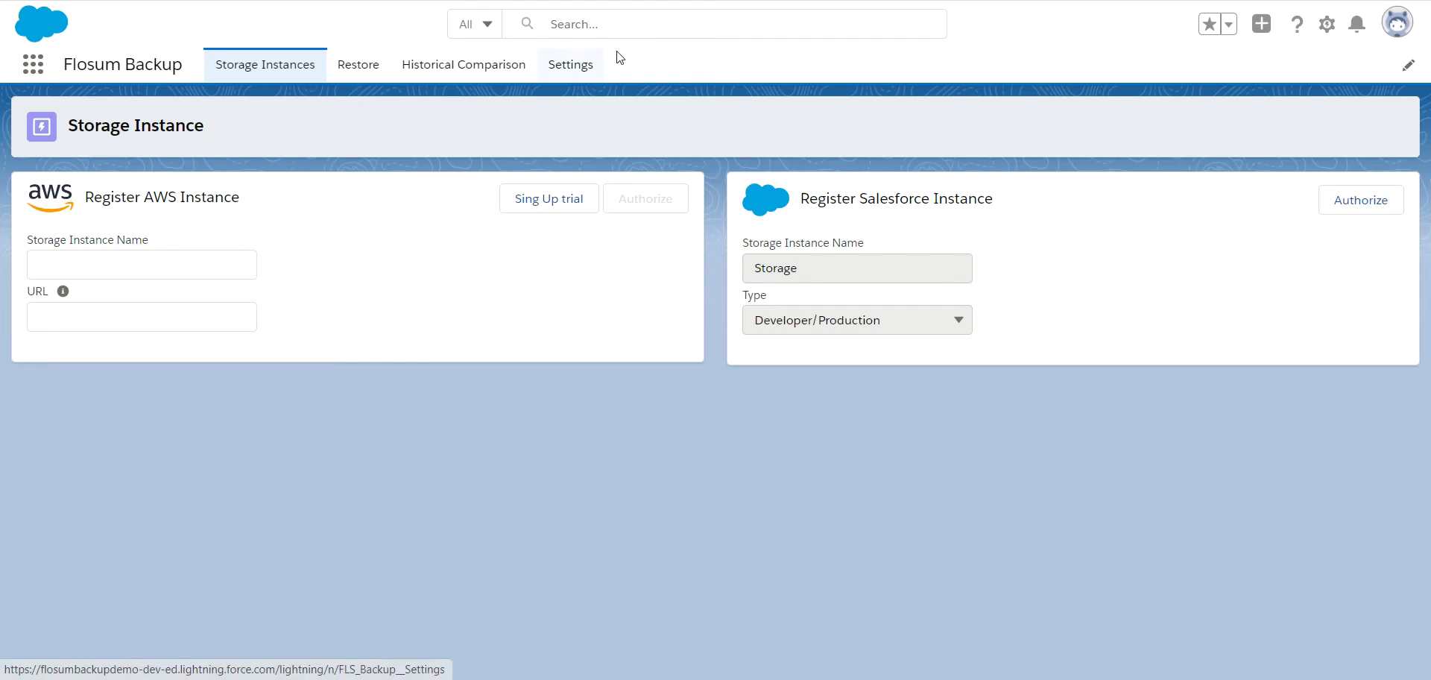
Step: Check the daily backup retention options in the Flosum Backup settings
{"action": "left_click", "coordinate": [575, 74]}
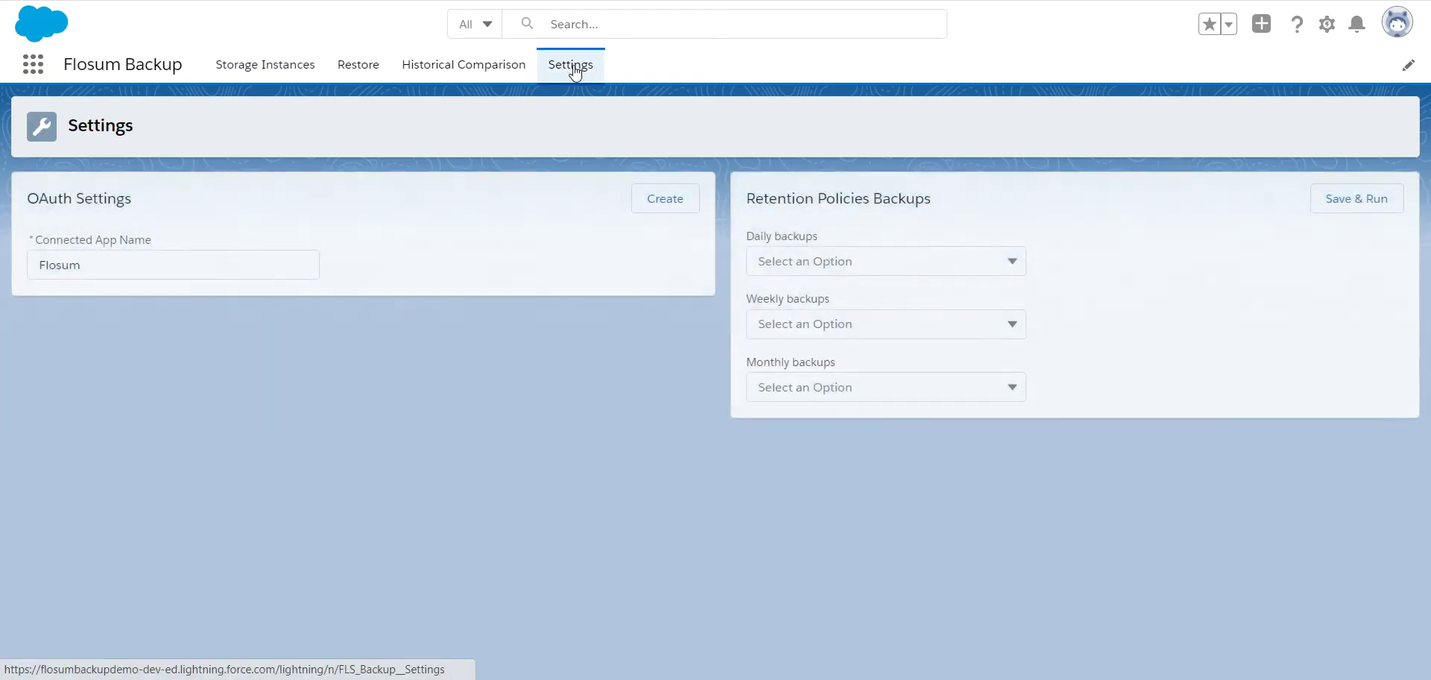
{"action": "left_click", "coordinate": [883, 261]}
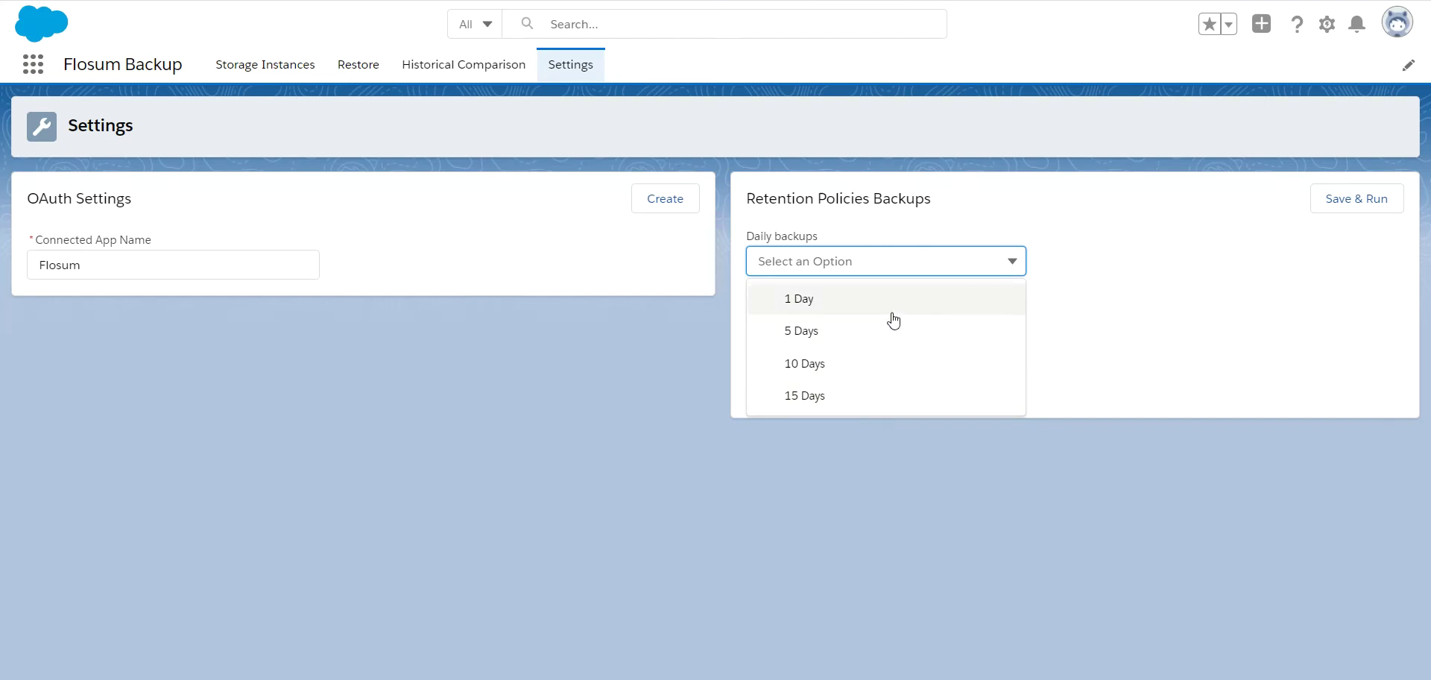
{"action": "left_click", "coordinate": [879, 231]}
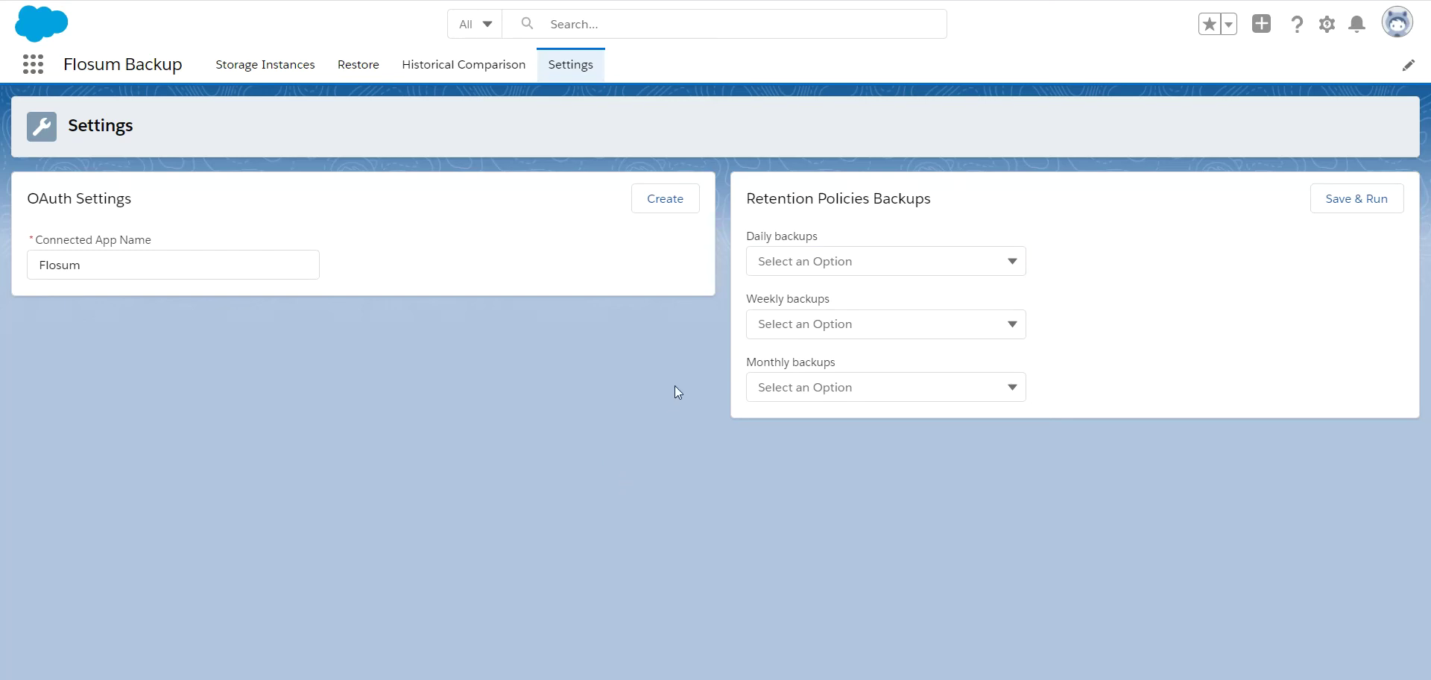
Step: Set the Demo backup of the Storage instance to run now instead of on a schedule
{"action": "left_click", "coordinate": [266, 67]}
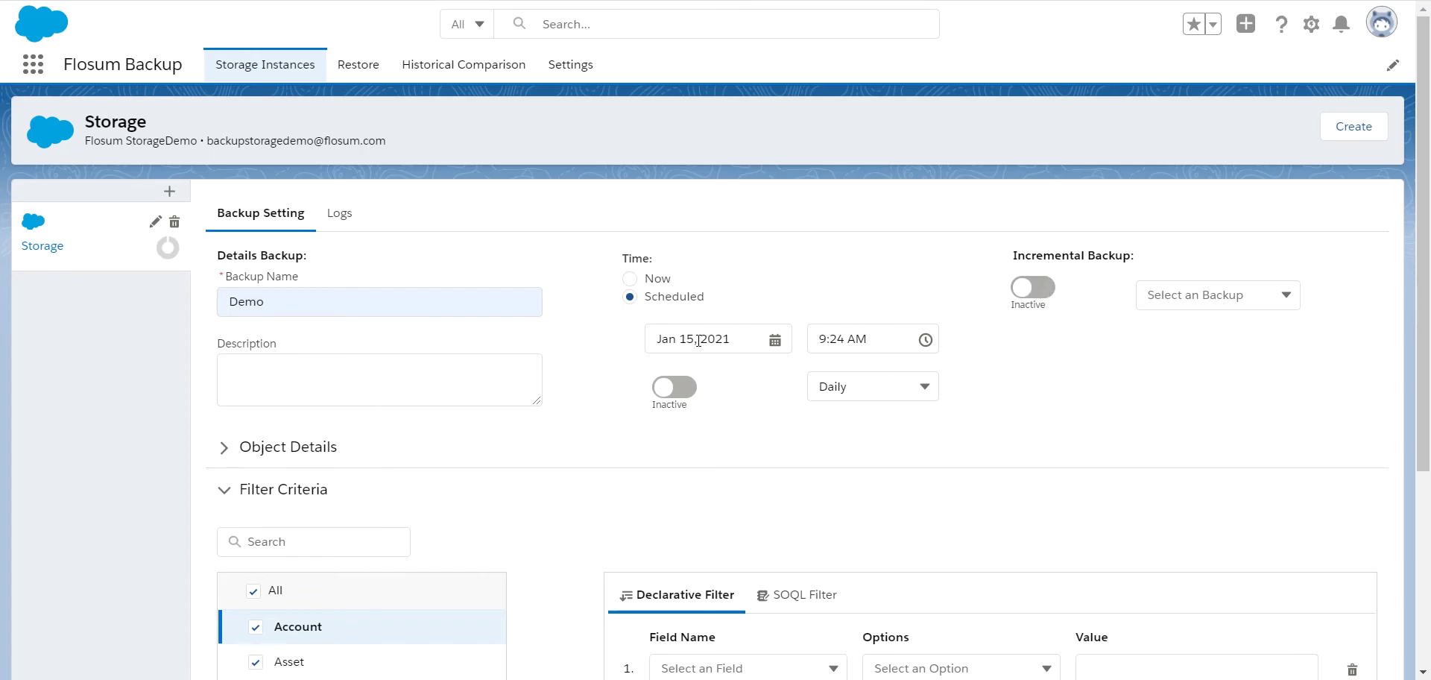
{"action": "left_click", "coordinate": [632, 278]}
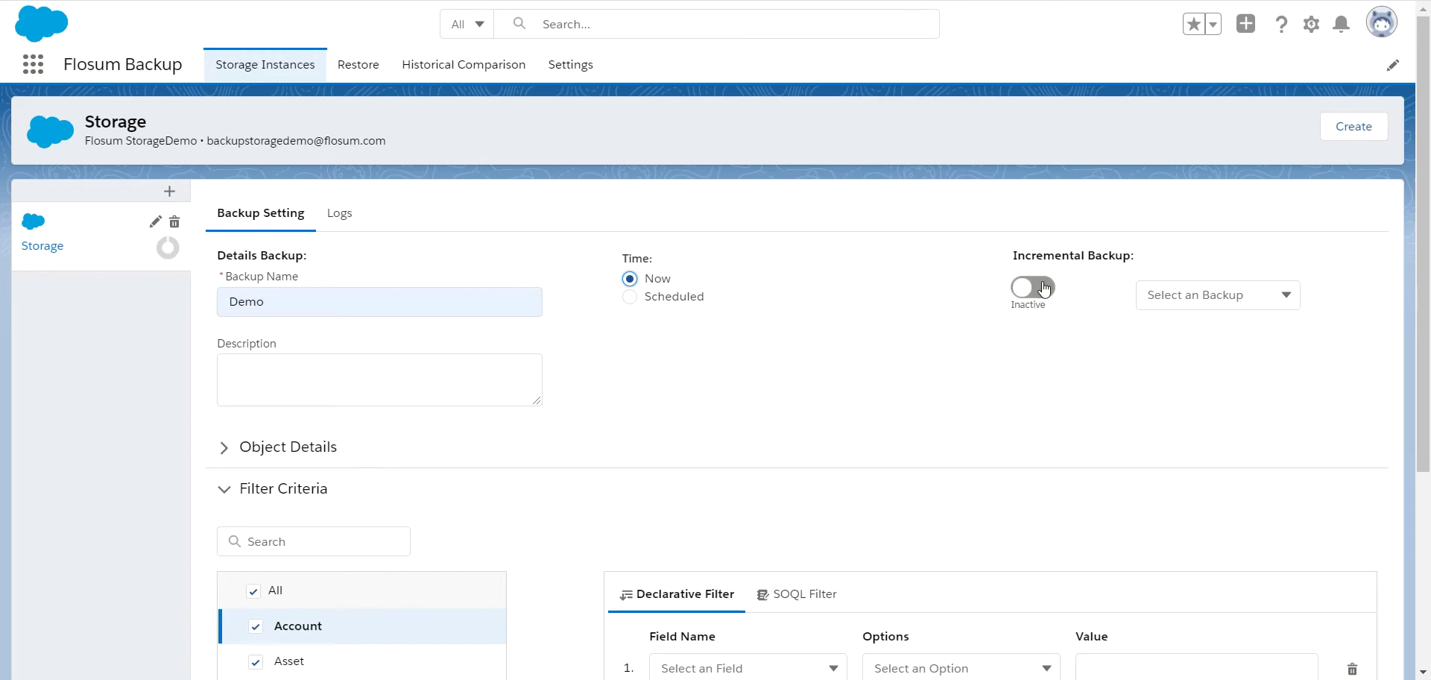
Step: Fill in the first declarative filter line for Account with the field Billing Country and the value USA
{"action": "scroll", "coordinate": [814, 403], "scroll_direction": "down", "scroll_amount": 4}
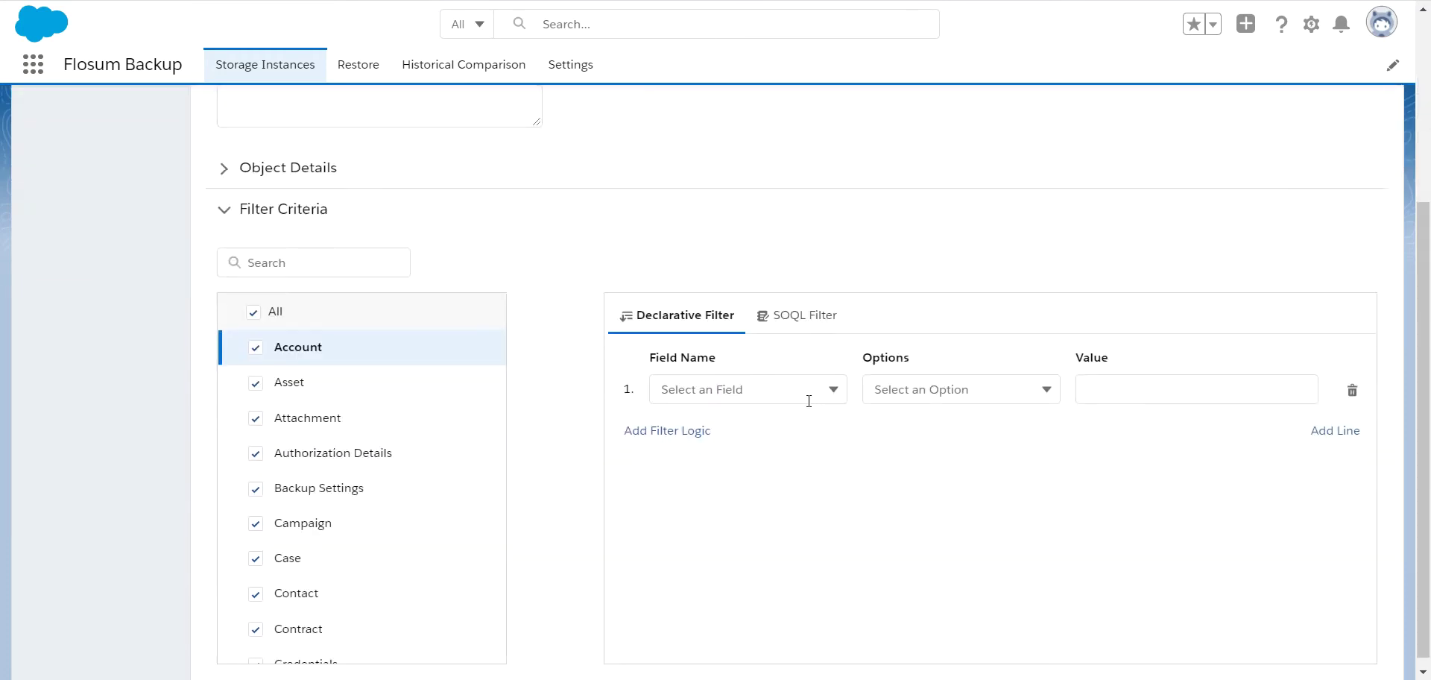
{"action": "scroll", "coordinate": [457, 393], "scroll_direction": "down", "scroll_amount": 5}
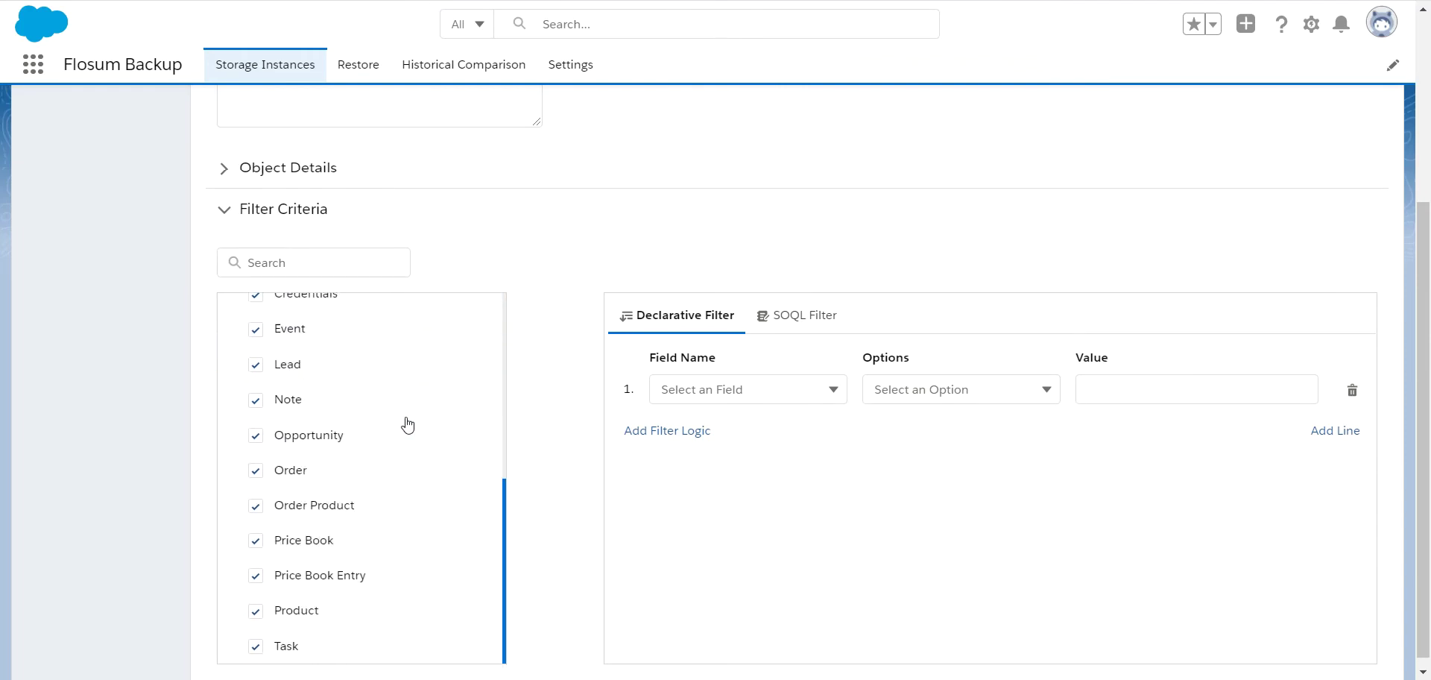
{"action": "scroll", "coordinate": [399, 437], "scroll_direction": "up", "scroll_amount": 5}
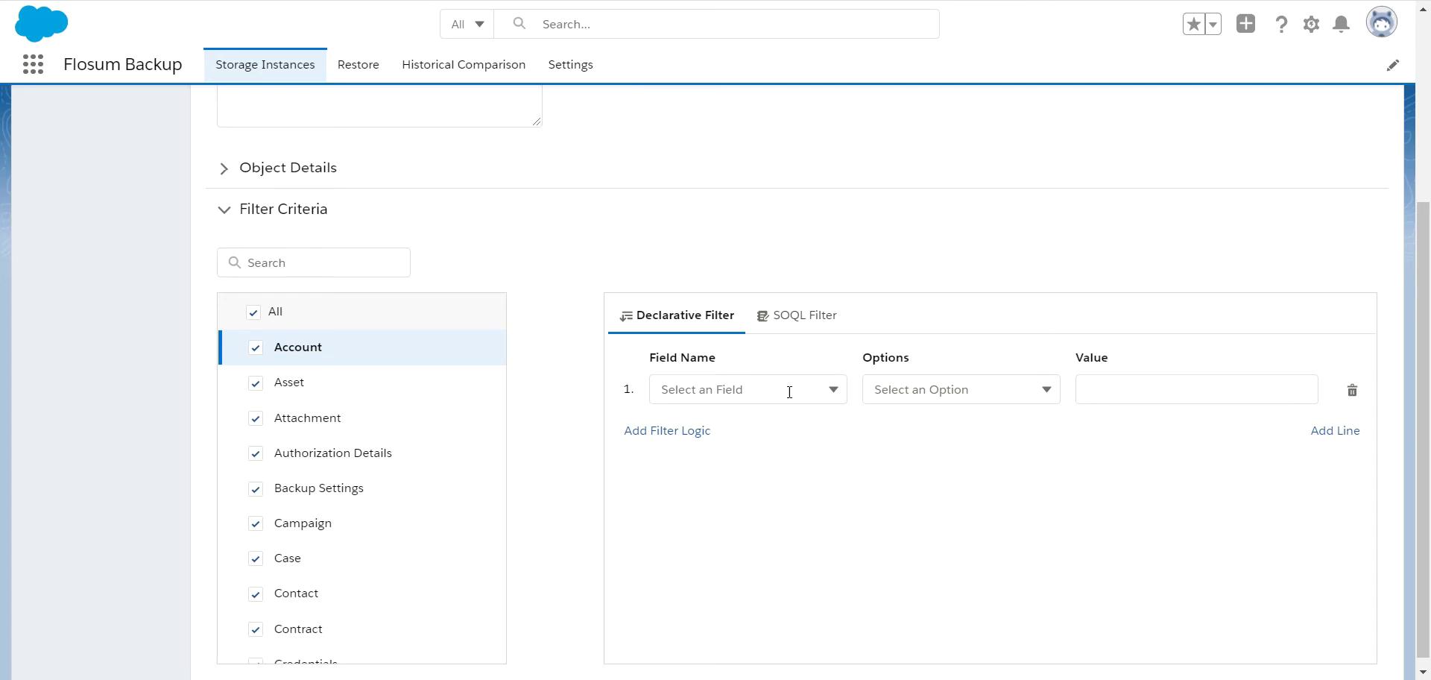
{"action": "left_click", "coordinate": [827, 389]}
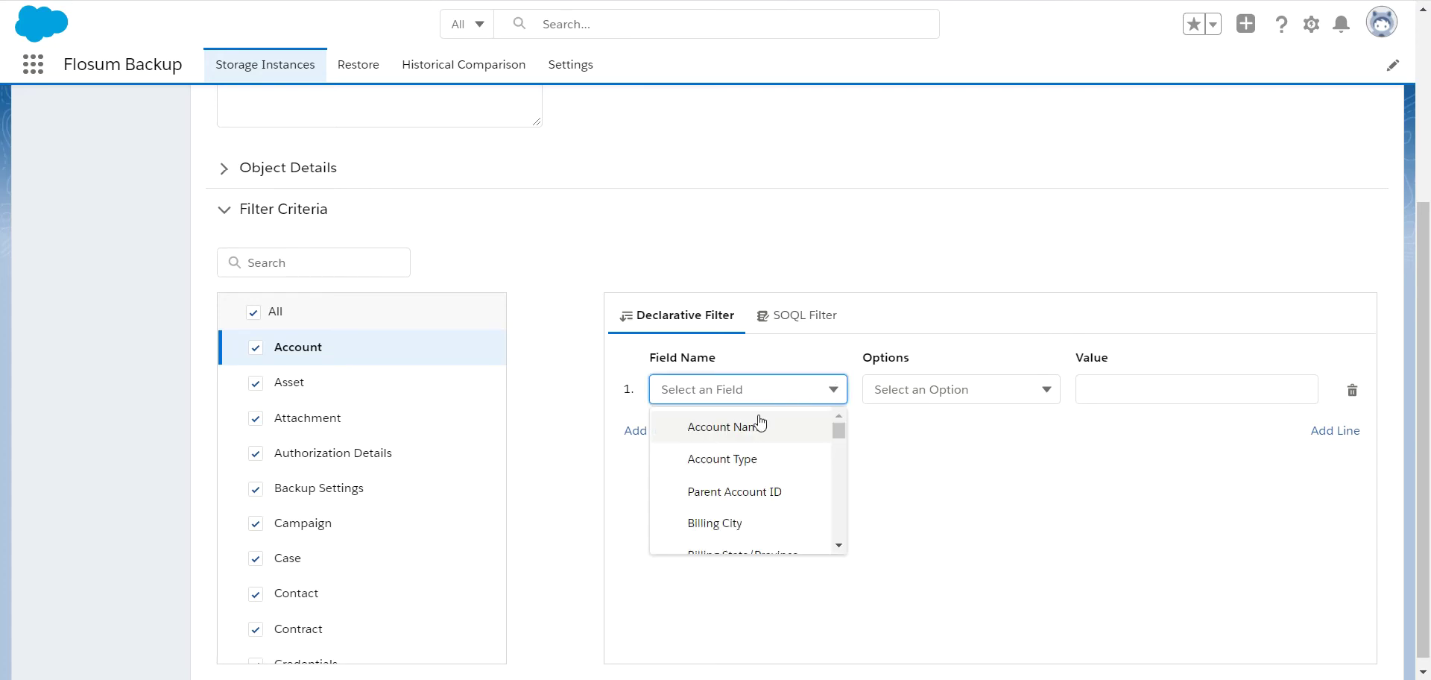
{"action": "scroll", "coordinate": [753, 466], "scroll_direction": "down", "scroll_amount": 3}
{"action": "left_click", "coordinate": [744, 441]}
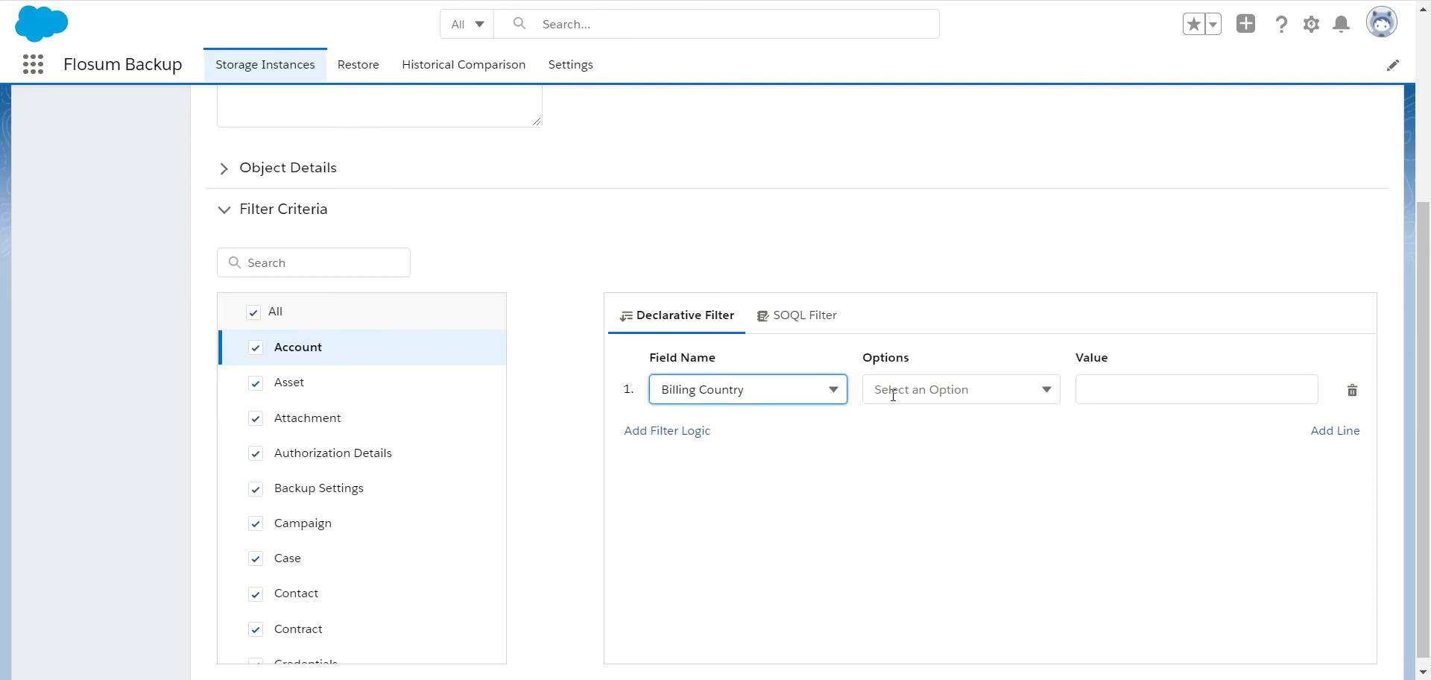
{"action": "left_click", "coordinate": [1117, 399]}
{"action": "left_click", "coordinate": [1119, 422]}
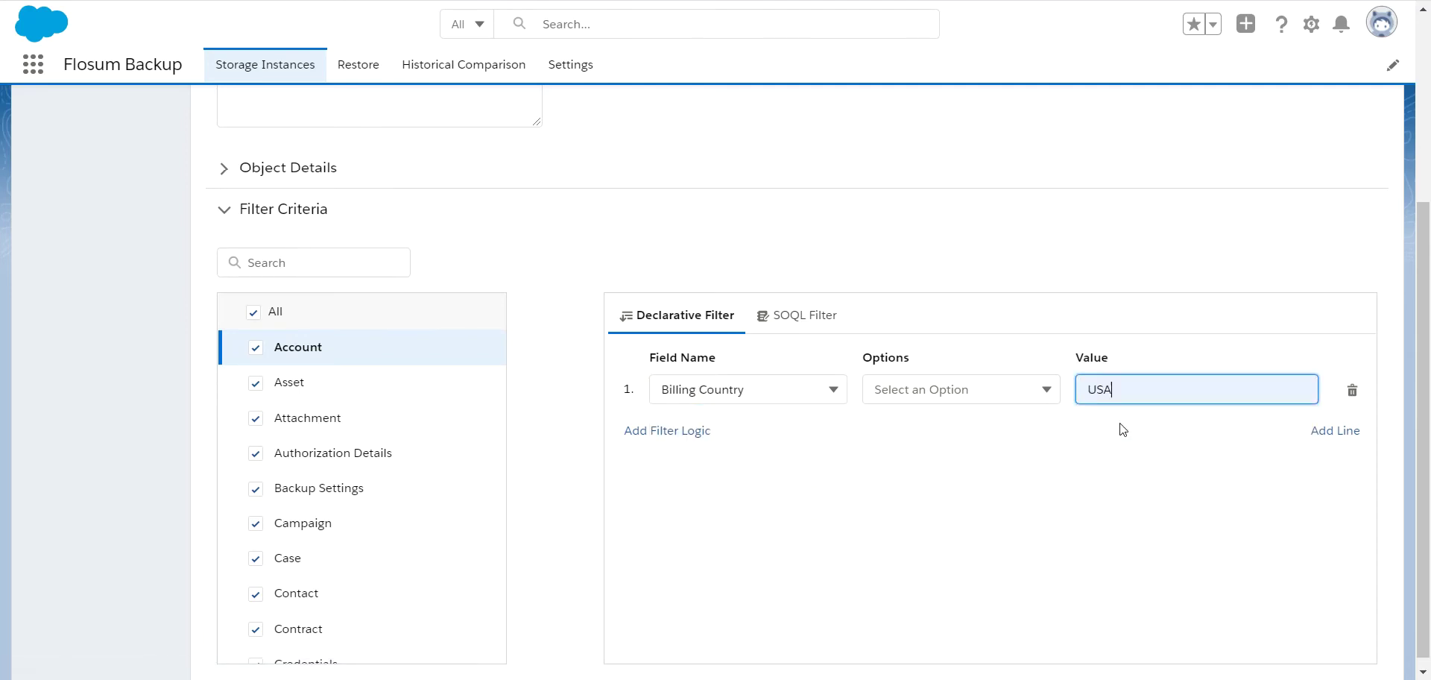
Step: Delete the Billing Country filter line and look over the backup's object list and settings
{"action": "left_click", "coordinate": [1351, 390]}
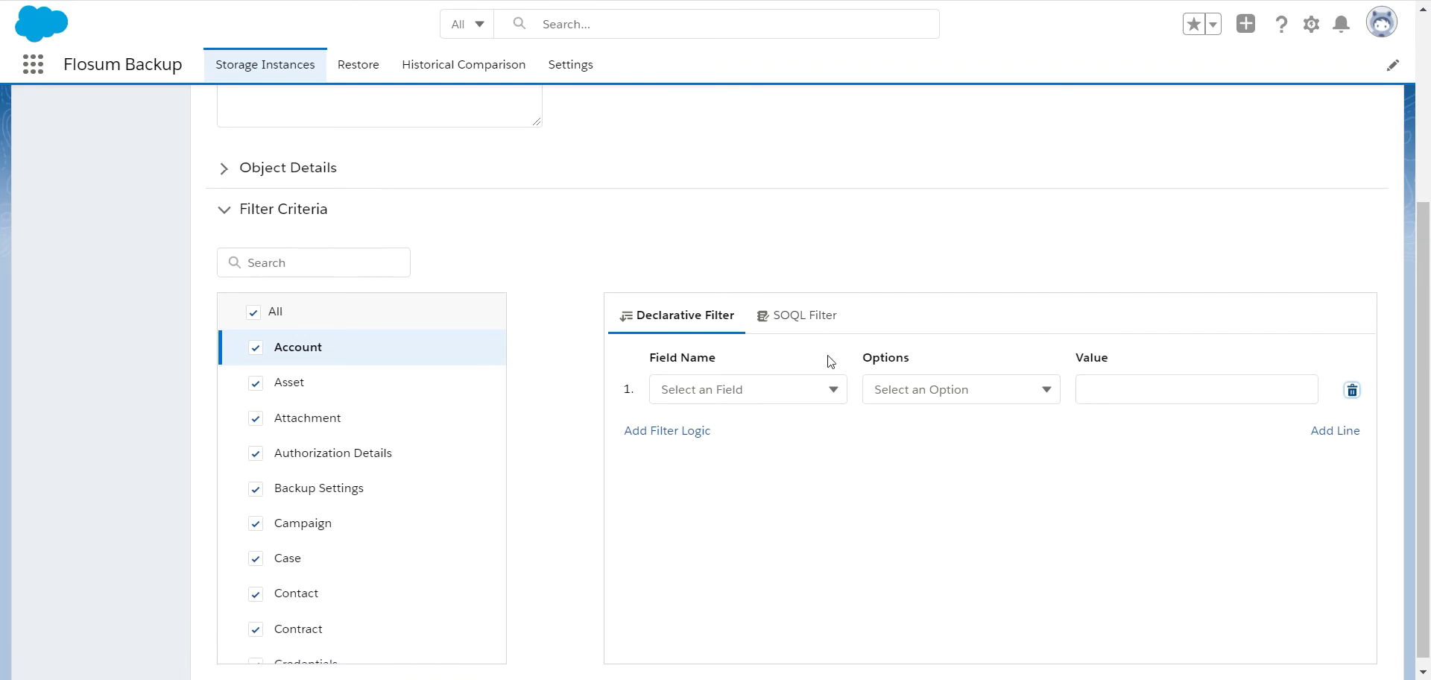
{"action": "scroll", "coordinate": [521, 302], "scroll_direction": "down", "scroll_amount": 1}
{"action": "scroll", "coordinate": [505, 310], "scroll_direction": "down", "scroll_amount": 2}
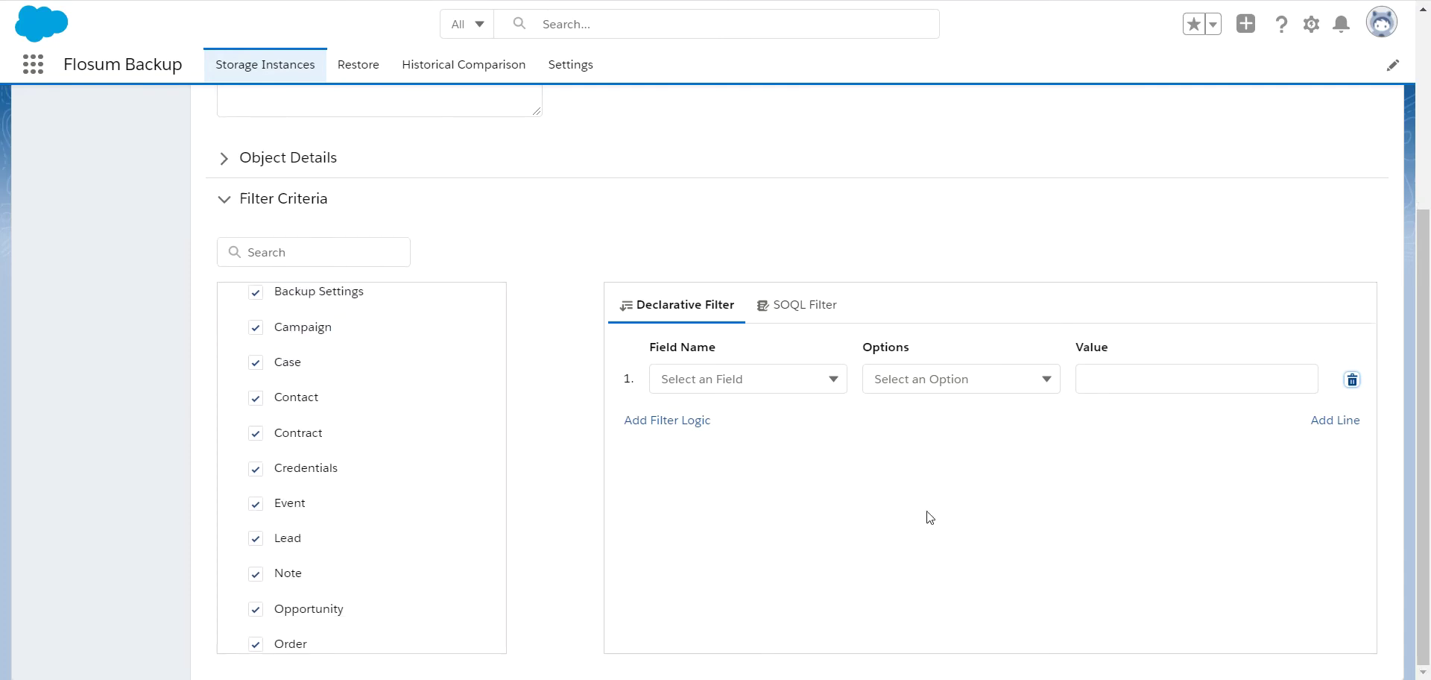
{"action": "scroll", "coordinate": [991, 513], "scroll_direction": "up", "scroll_amount": 4}
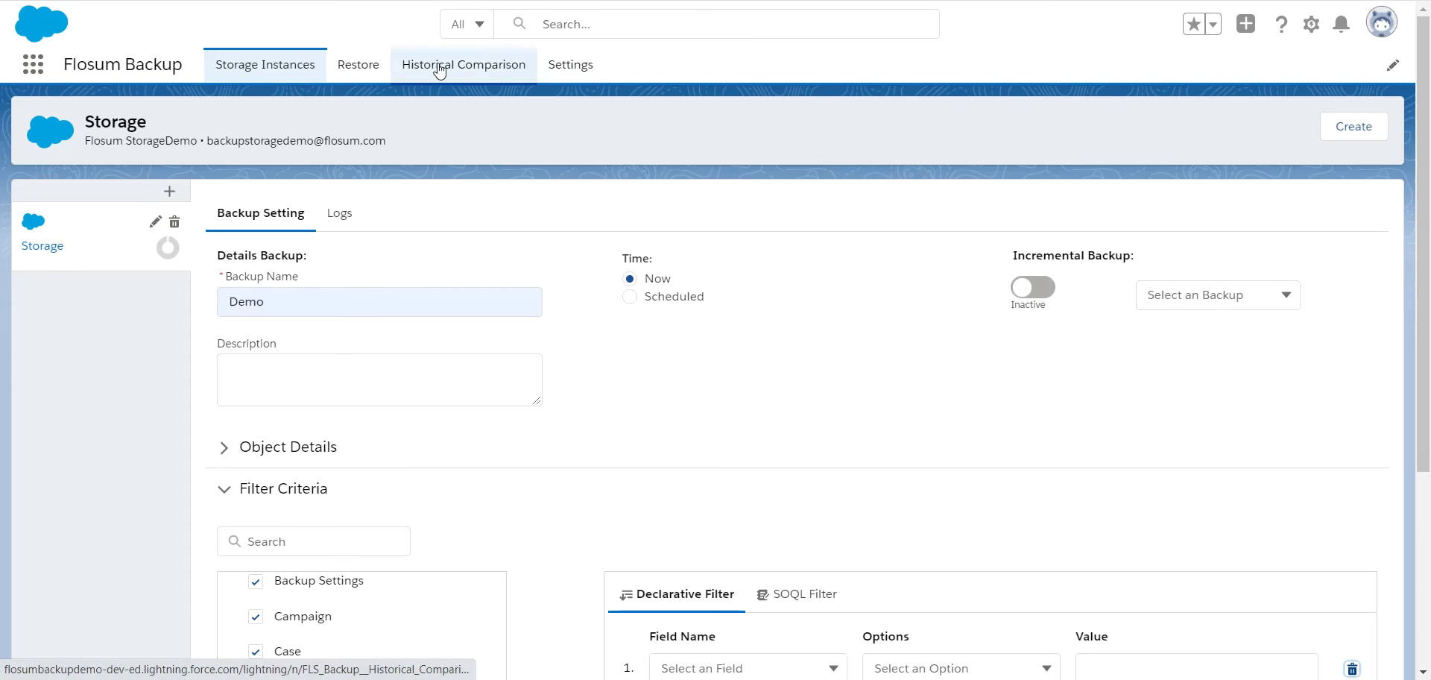
Step: Run a historical comparison of PartialBackup 2 as Backup 1 with PartialBackup 1 as Backup 2 for the Contact object
{"action": "left_click", "coordinate": [459, 70]}
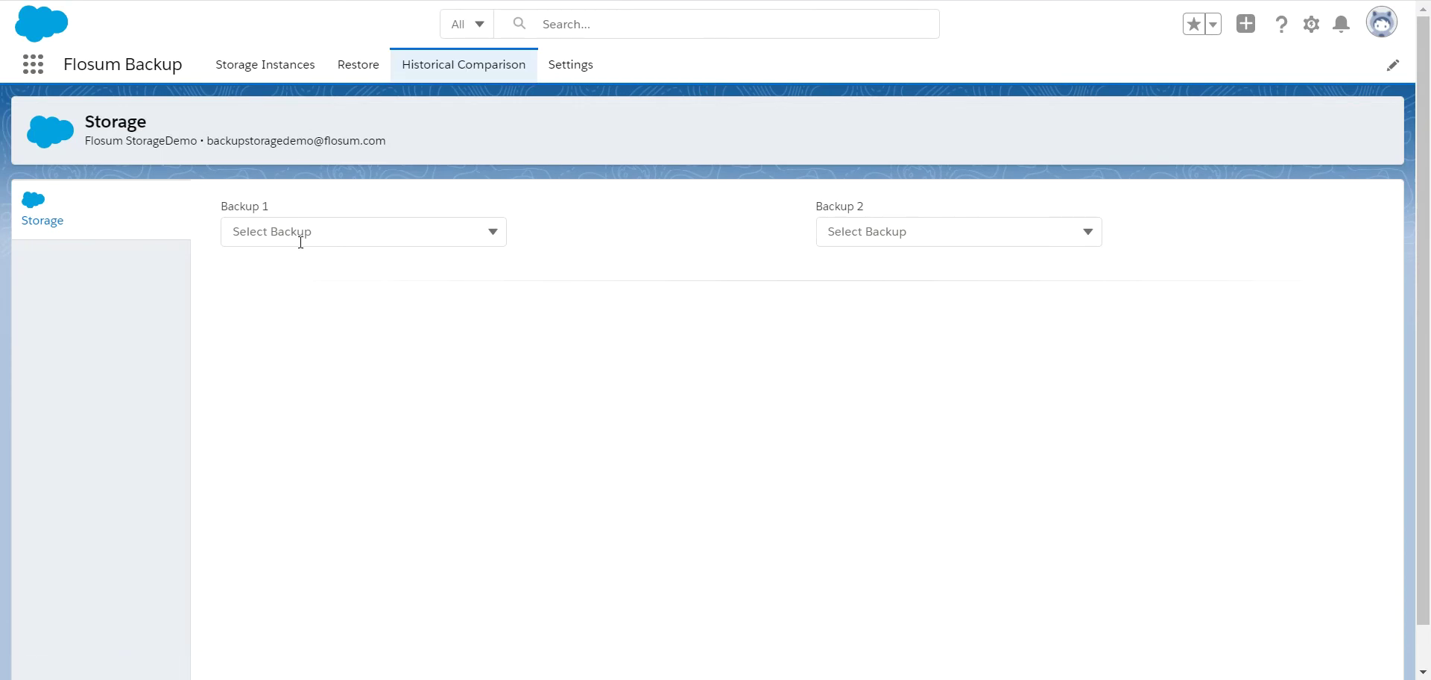
{"action": "left_click", "coordinate": [300, 237]}
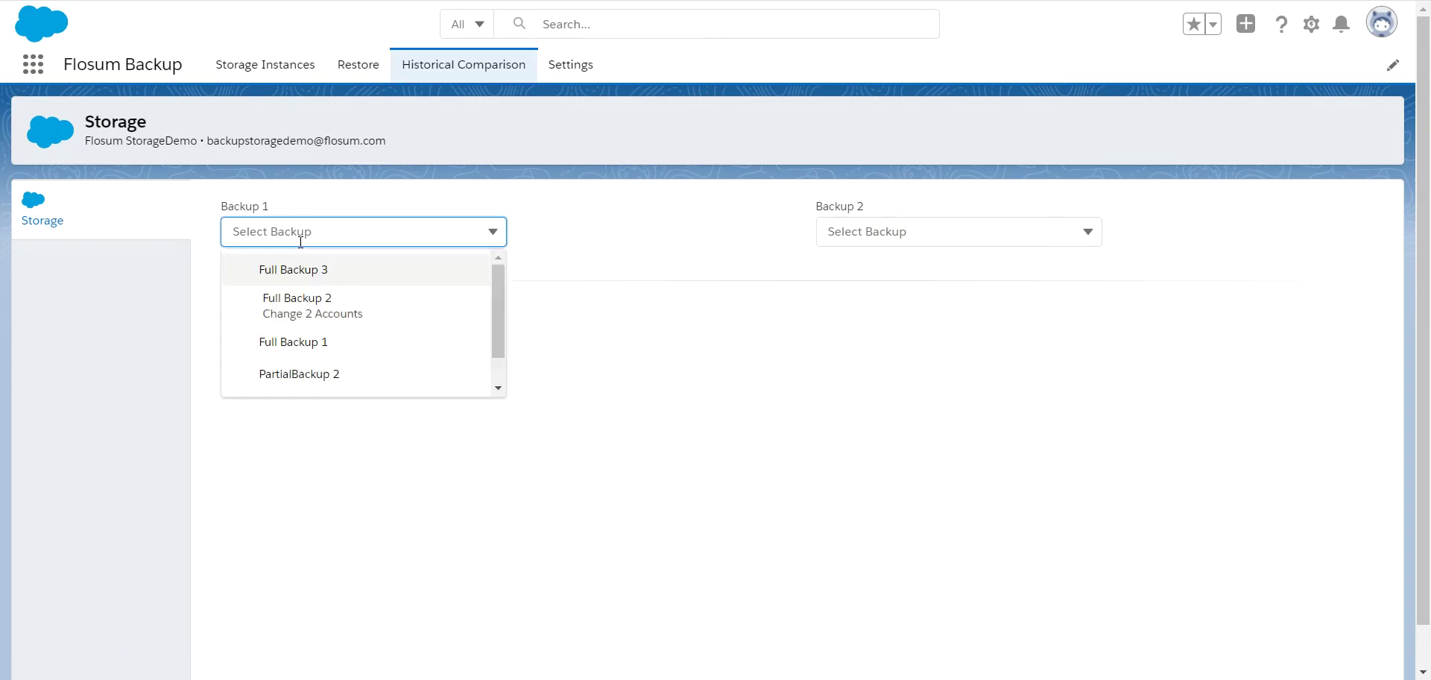
{"action": "left_click", "coordinate": [332, 374]}
{"action": "left_click", "coordinate": [864, 233]}
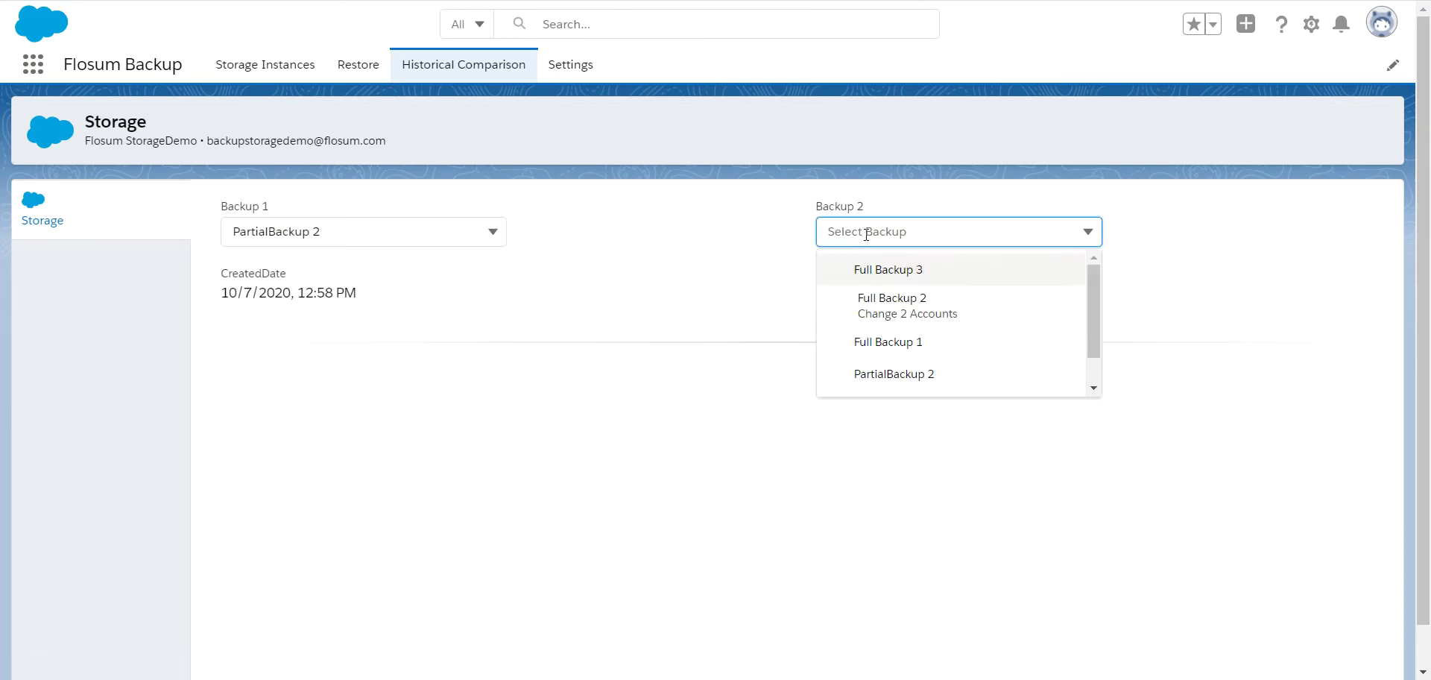
{"action": "scroll", "coordinate": [922, 368], "scroll_direction": "down", "scroll_amount": 1}
{"action": "left_click", "coordinate": [917, 373]}
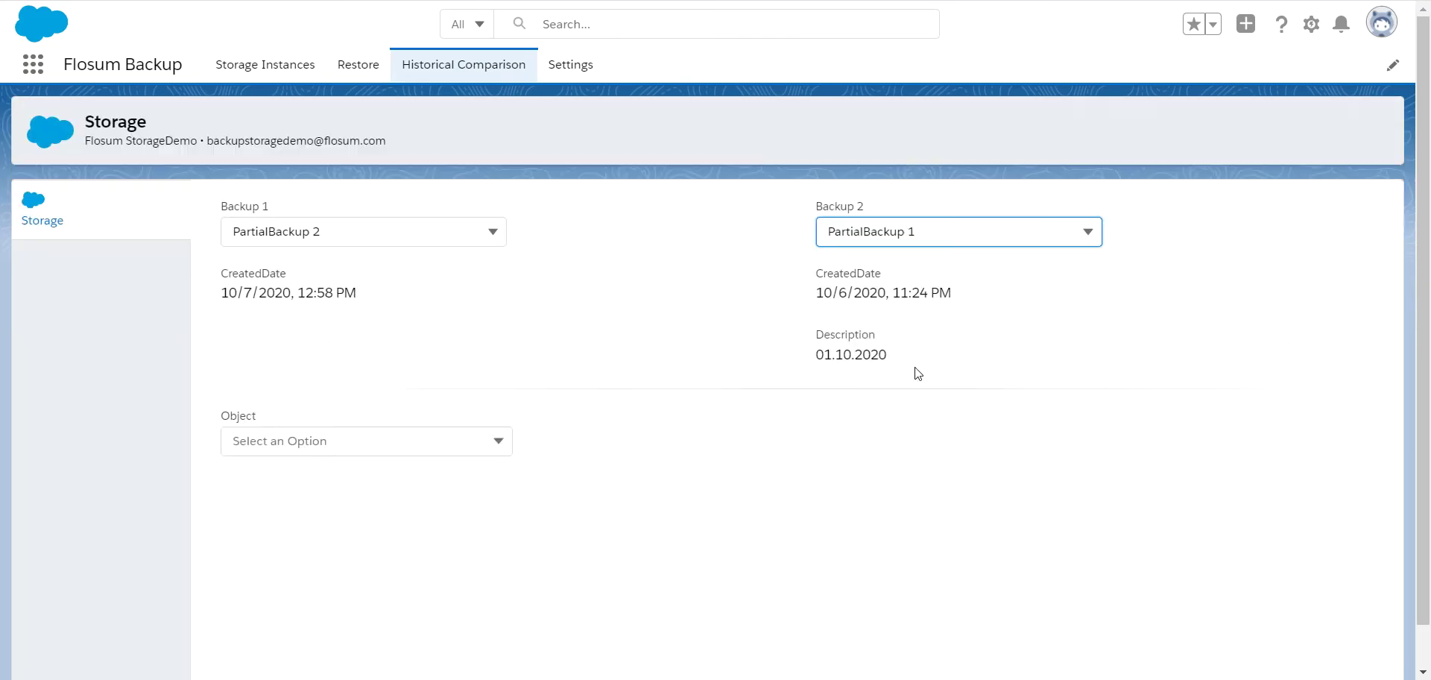
{"action": "left_click", "coordinate": [287, 443]}
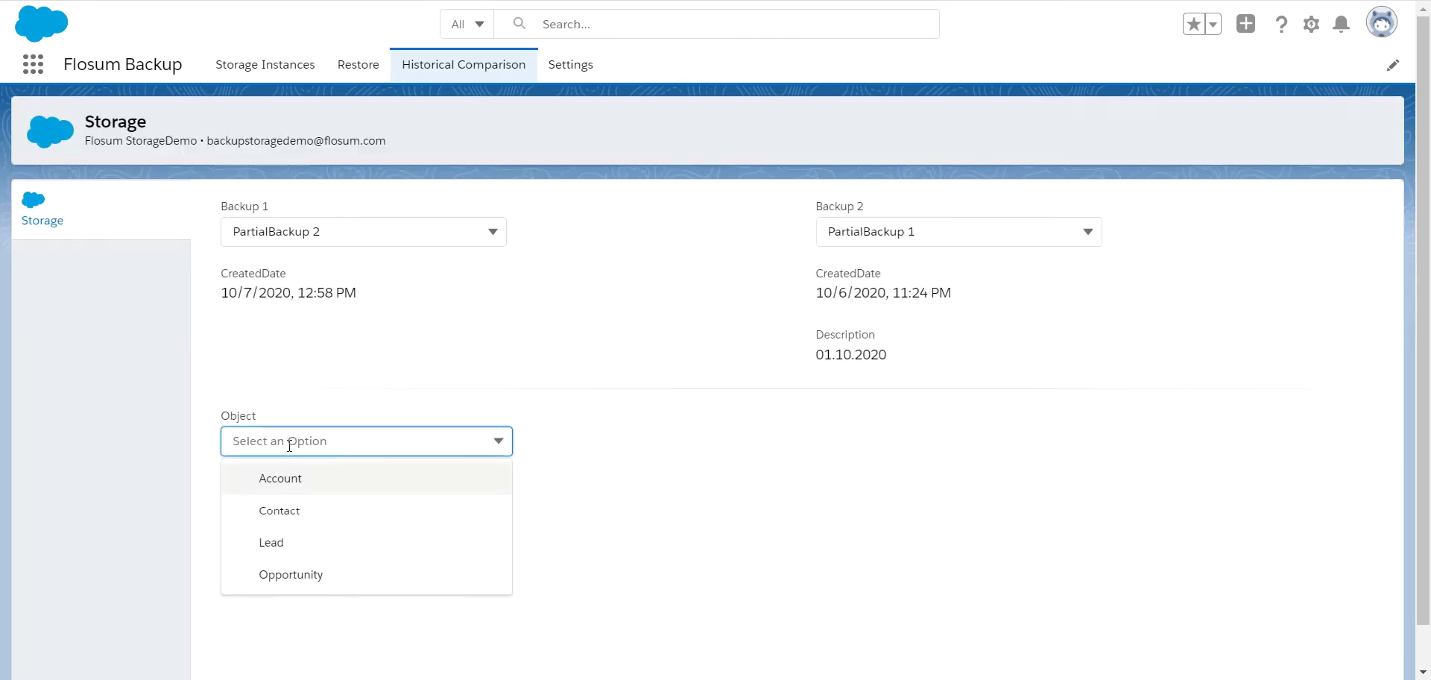
{"action": "left_click", "coordinate": [301, 517]}
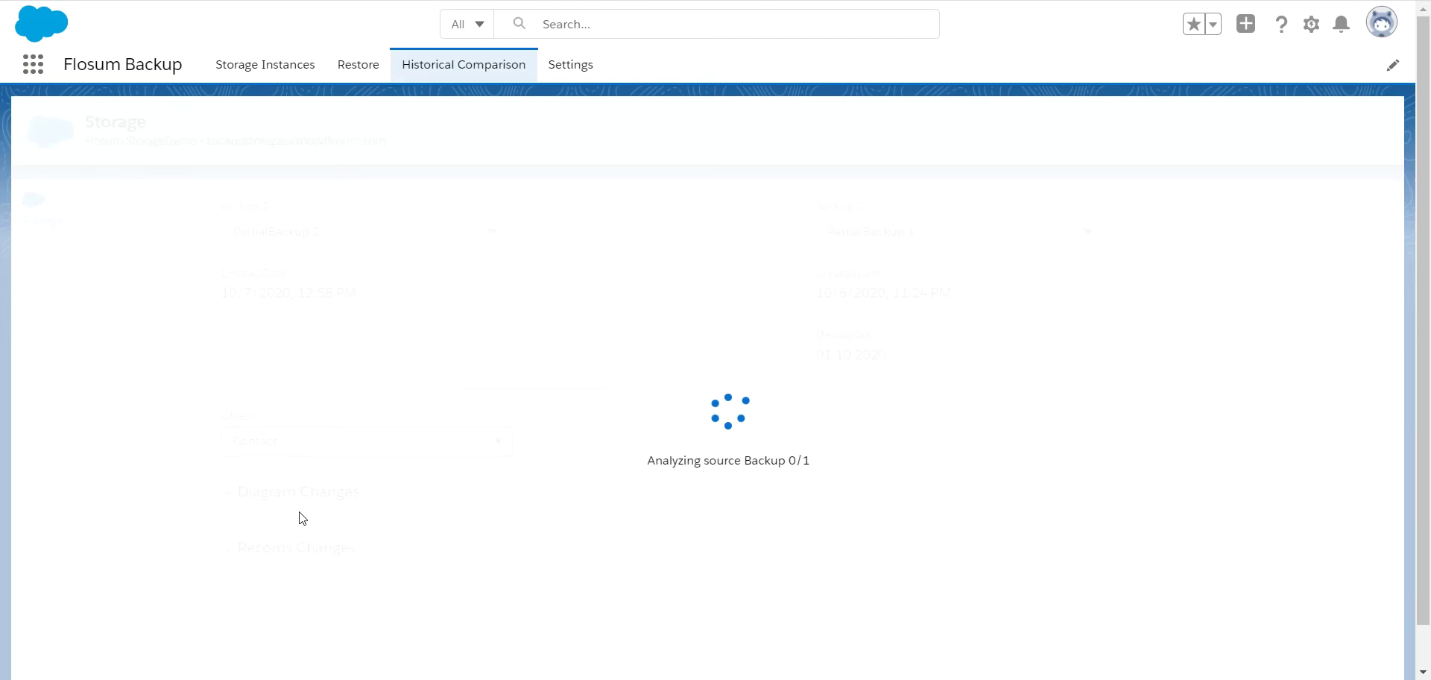
Step: Examine the Contact changes diagram for its new and unchanged record segments
{"action": "scroll", "coordinate": [671, 500], "scroll_direction": "down", "scroll_amount": 1}
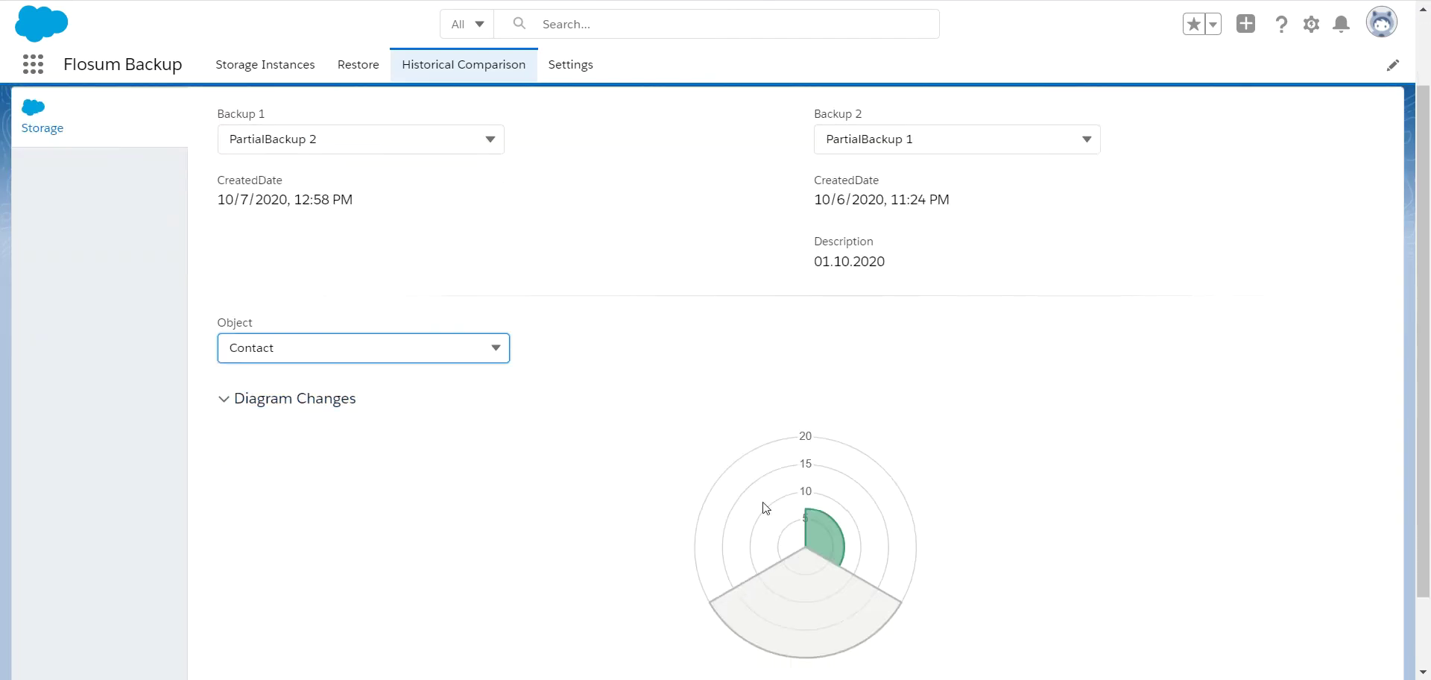
{"action": "mouse_move", "coordinate": [763, 592]}
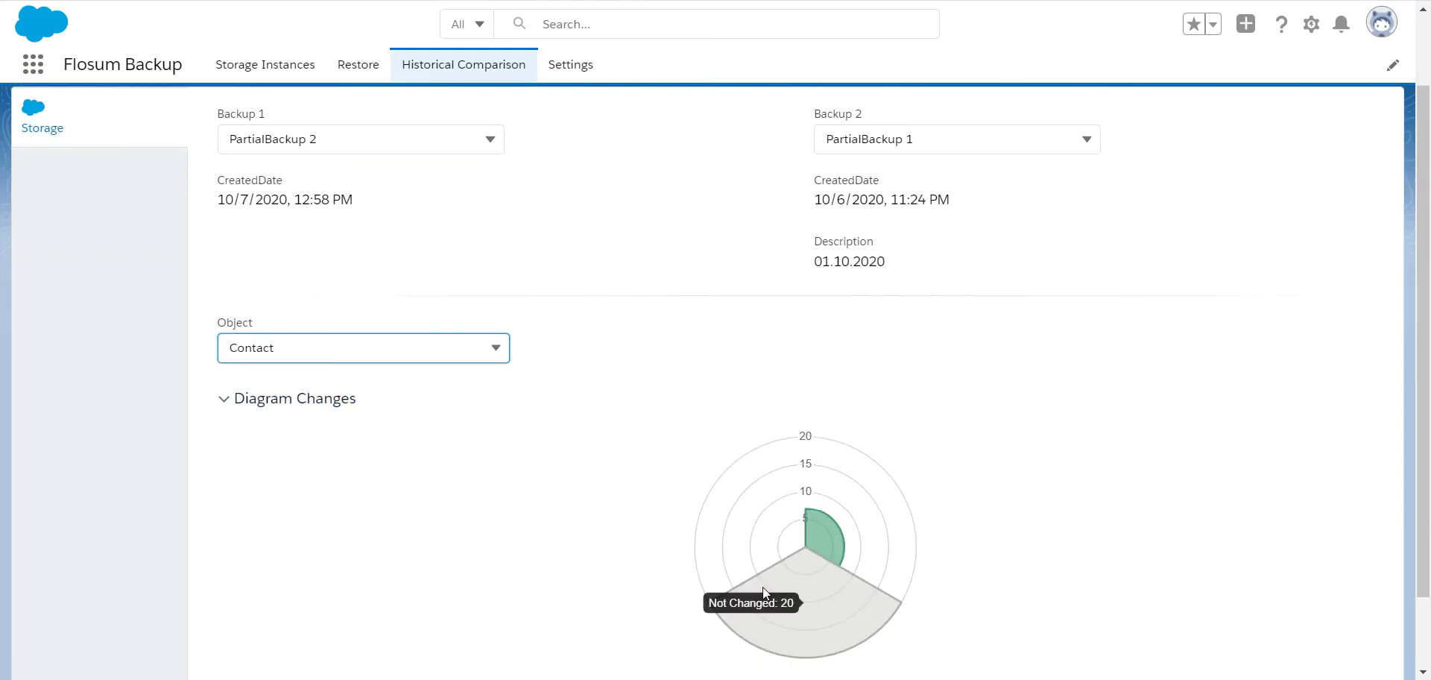
{"action": "mouse_move", "coordinate": [833, 541]}
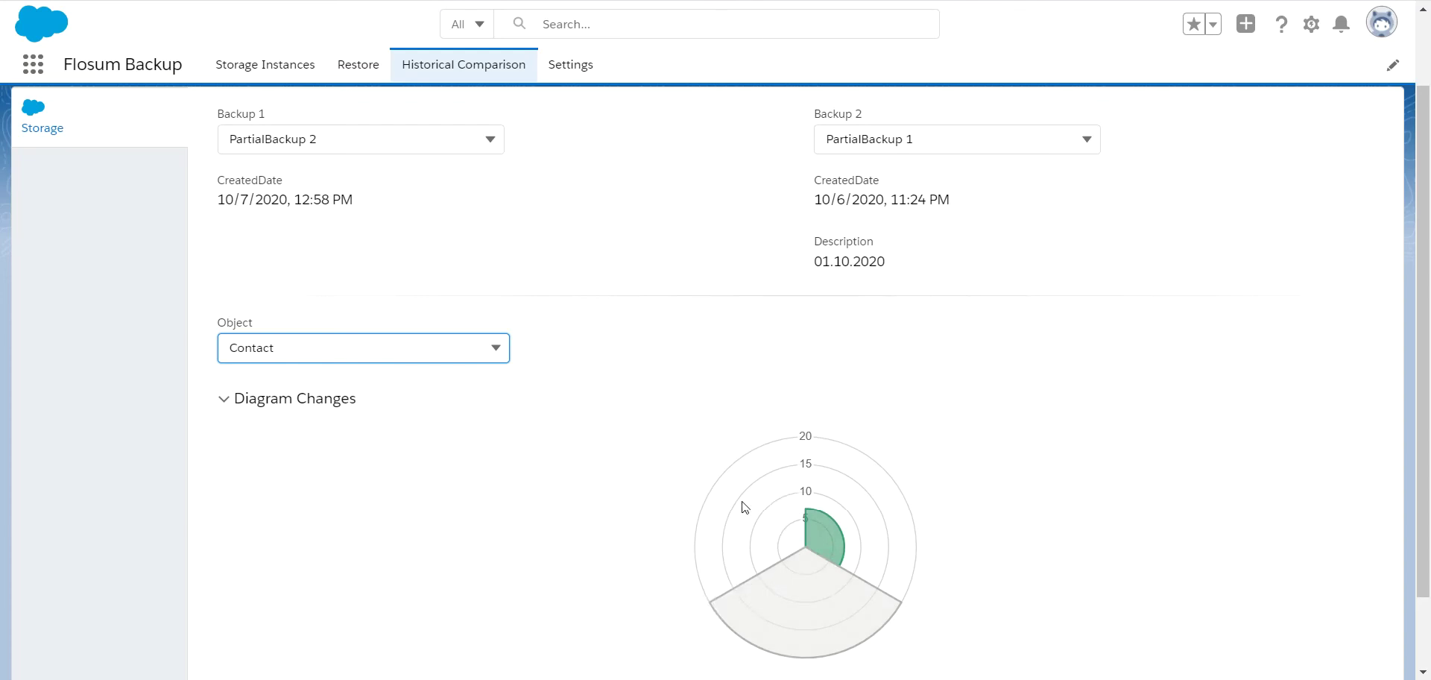
{"action": "scroll", "coordinate": [744, 503], "scroll_direction": "down", "scroll_amount": 1}
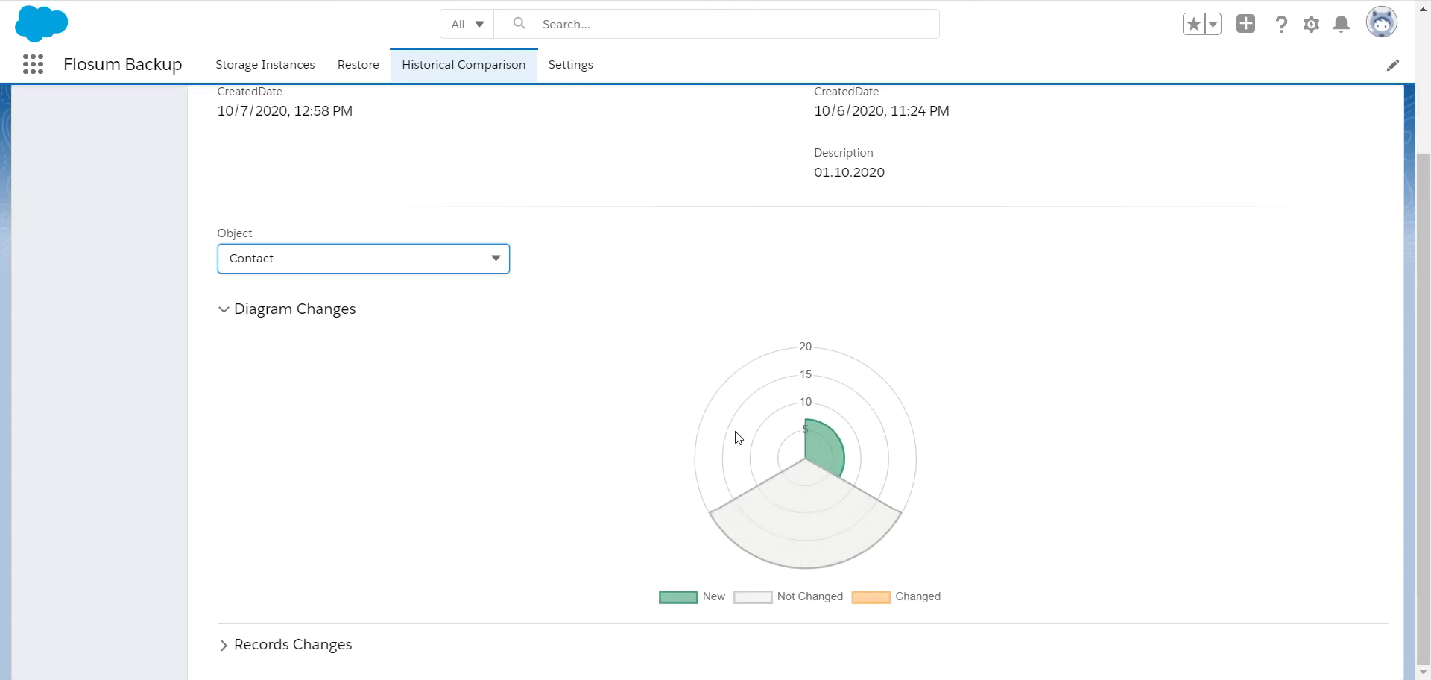
Step: Expand the record-level Contact changes and review the compared records on both result pages
{"action": "left_click", "coordinate": [225, 652]}
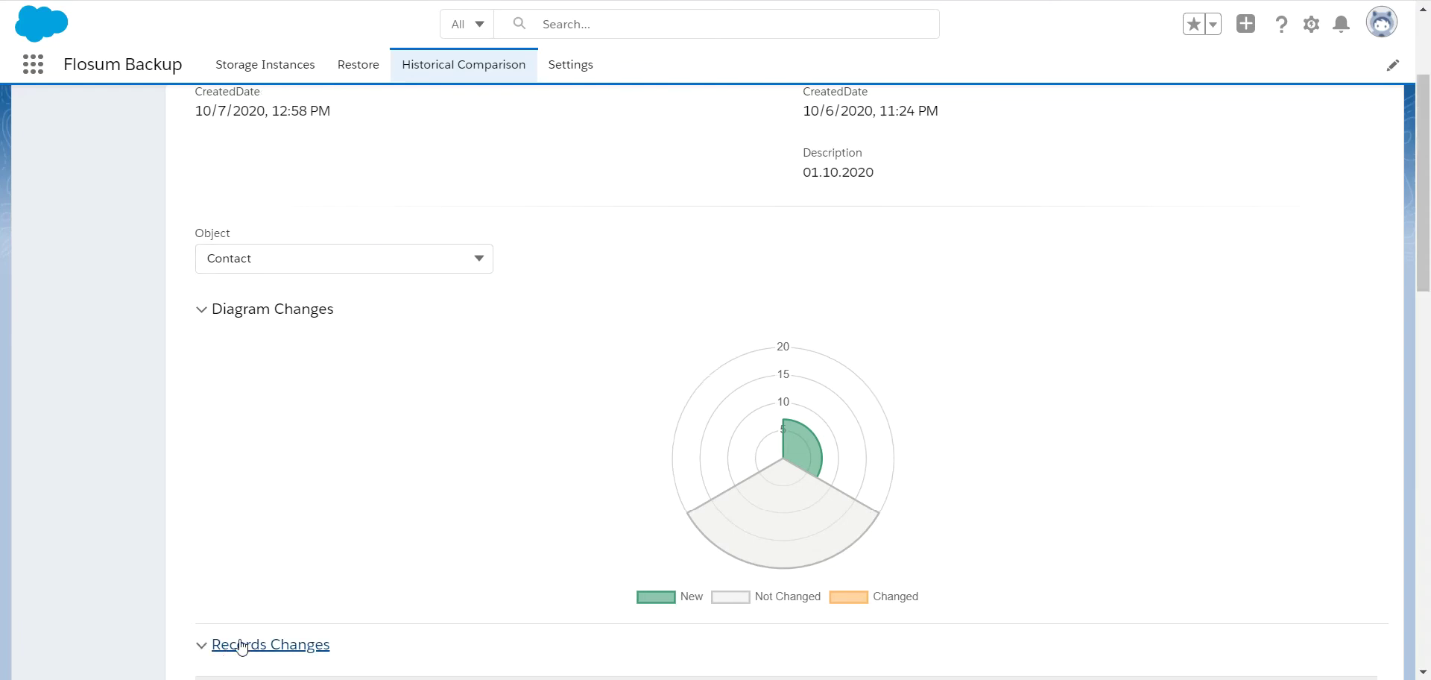
{"action": "scroll", "coordinate": [334, 604], "scroll_direction": "down", "scroll_amount": 10}
{"action": "scroll", "coordinate": [619, 283], "scroll_direction": "down", "scroll_amount": 6}
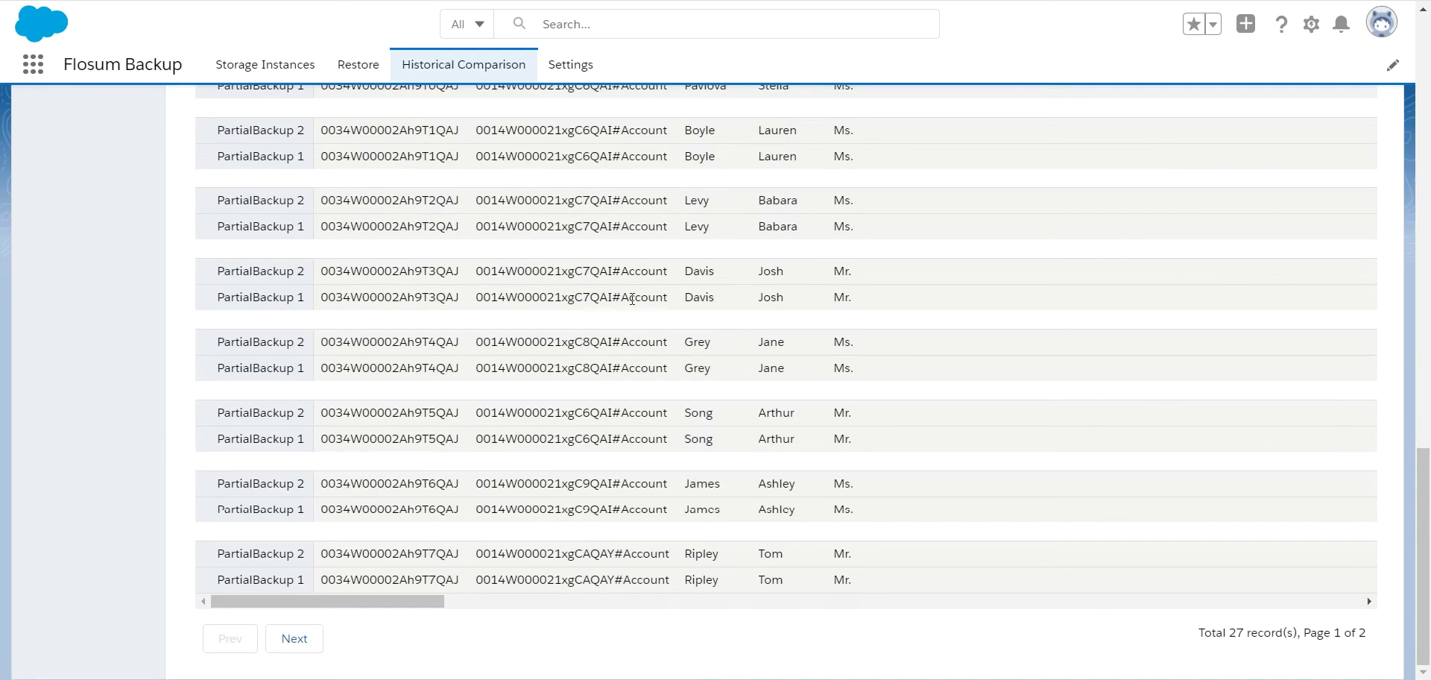
{"action": "left_click", "coordinate": [300, 645]}
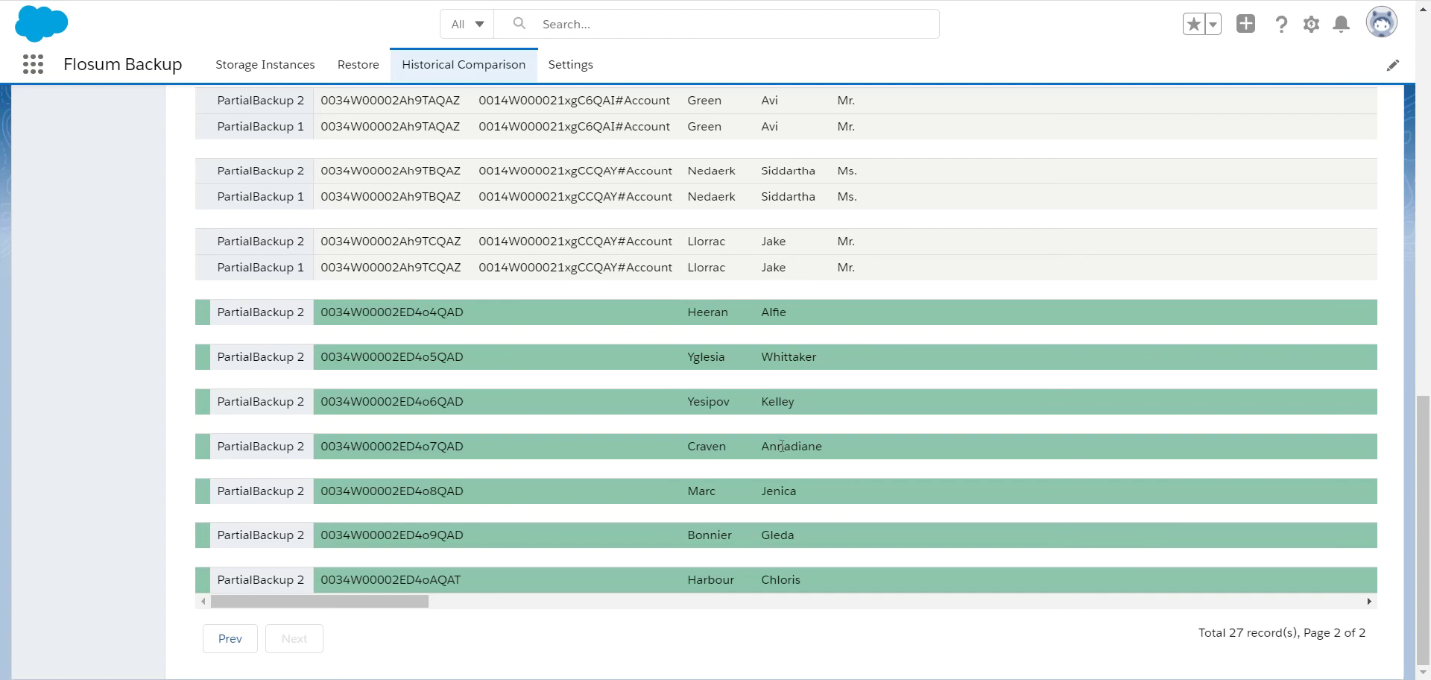
{"action": "scroll", "coordinate": [778, 423], "scroll_direction": "up", "scroll_amount": 15}
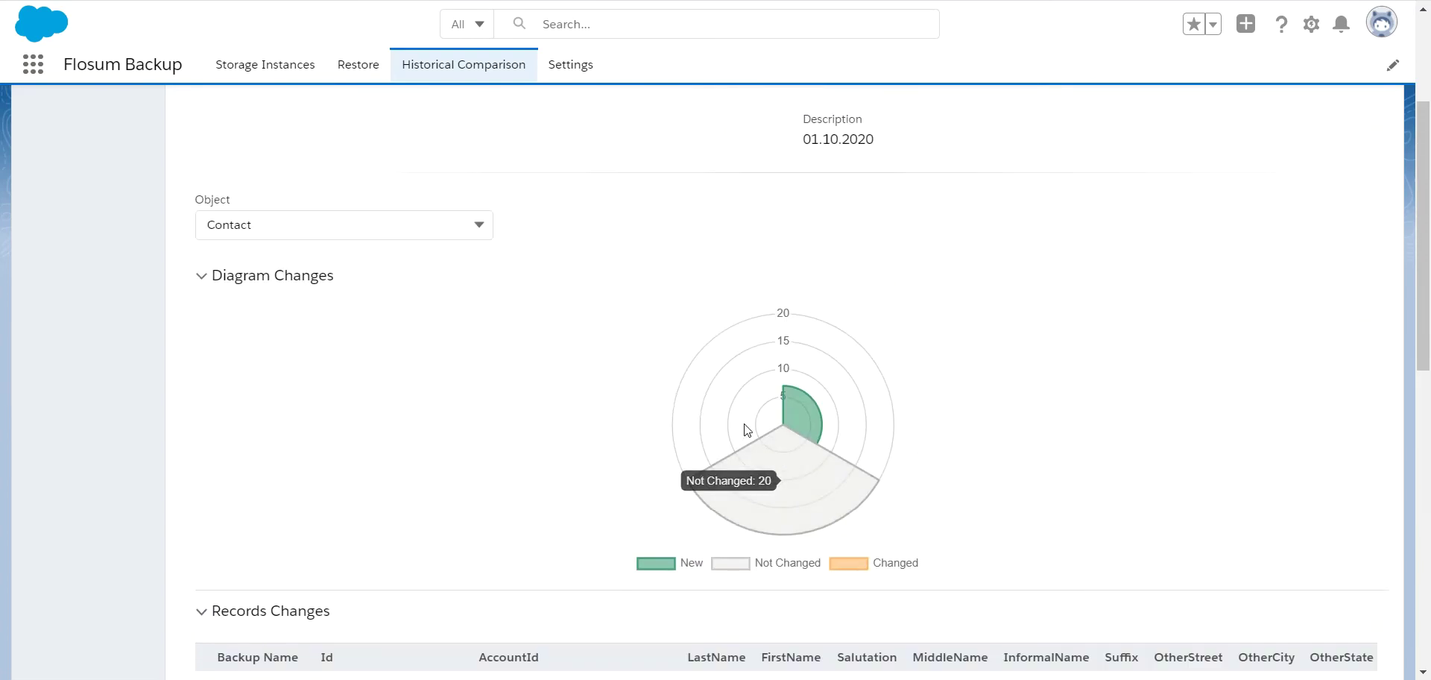
{"action": "scroll", "coordinate": [765, 447], "scroll_direction": "up", "scroll_amount": 3}
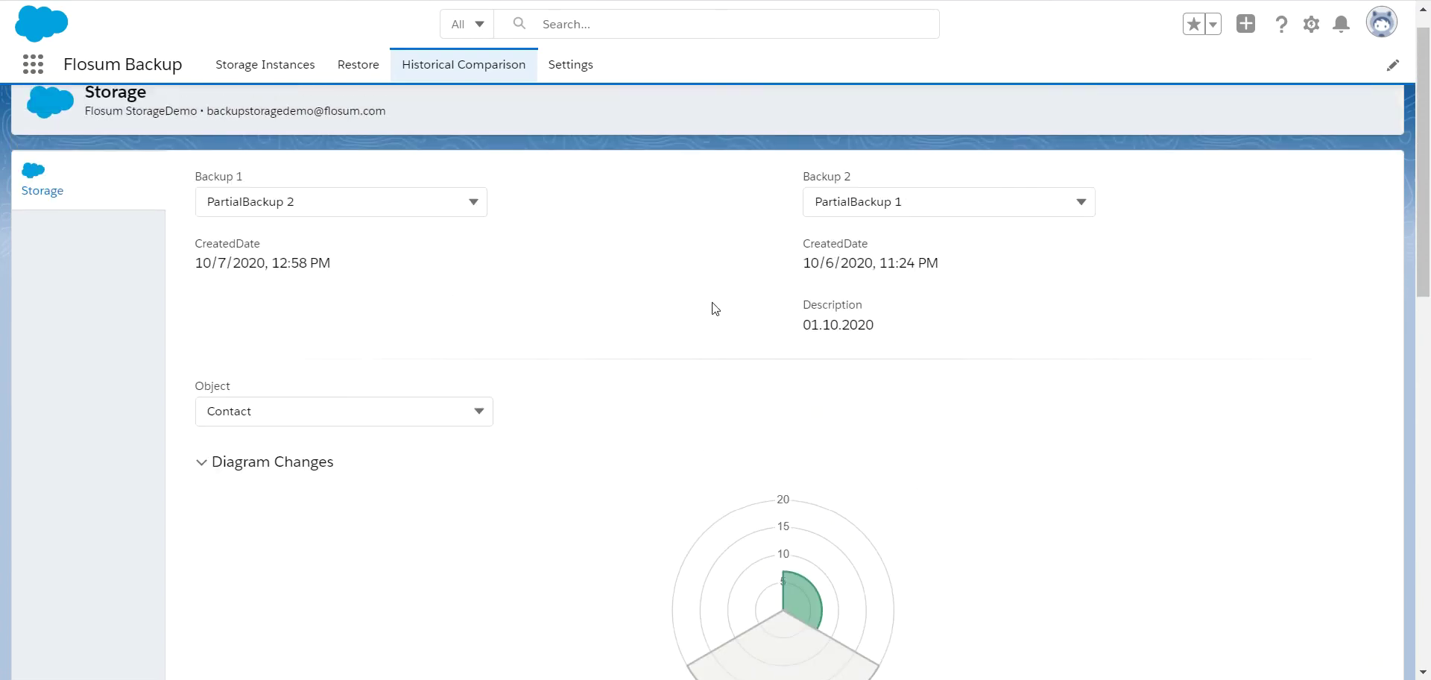
Step: Open Full Backup 3 of the Storage instance for restoring
{"action": "left_click", "coordinate": [356, 72]}
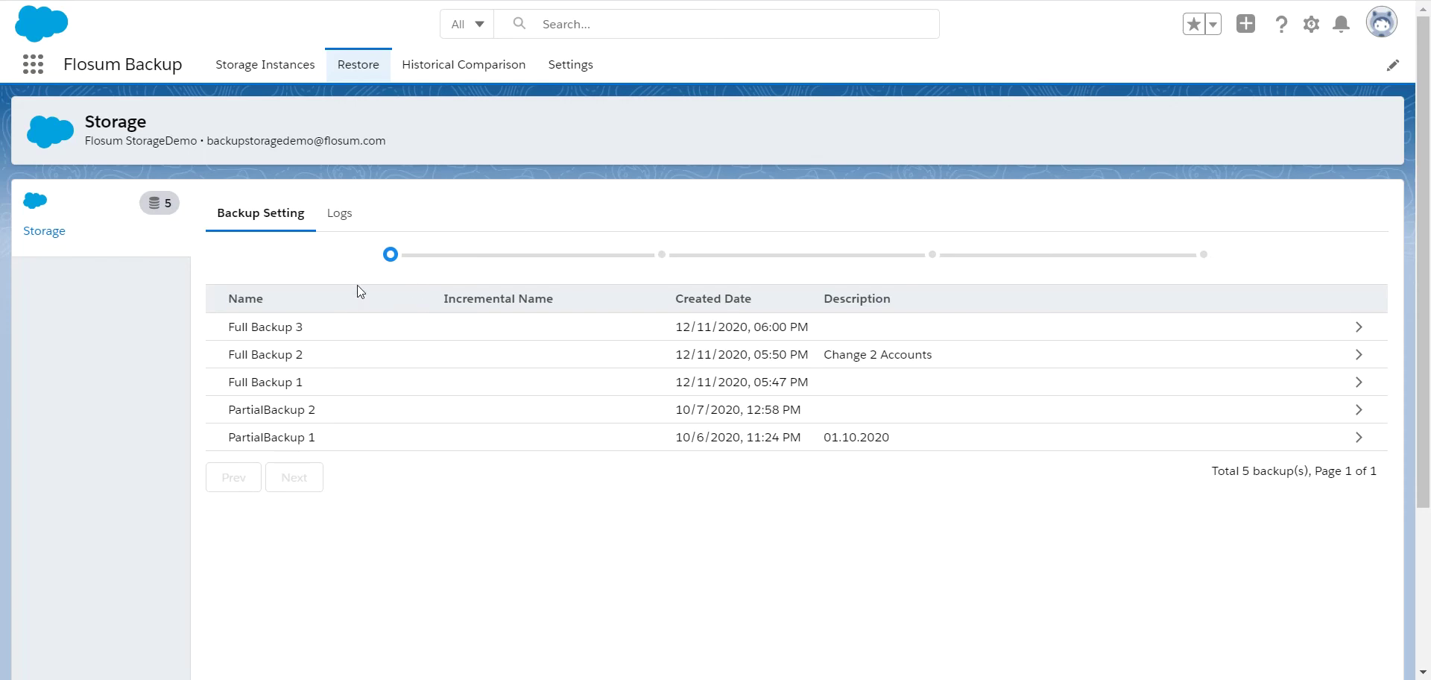
{"action": "left_click", "coordinate": [260, 328]}
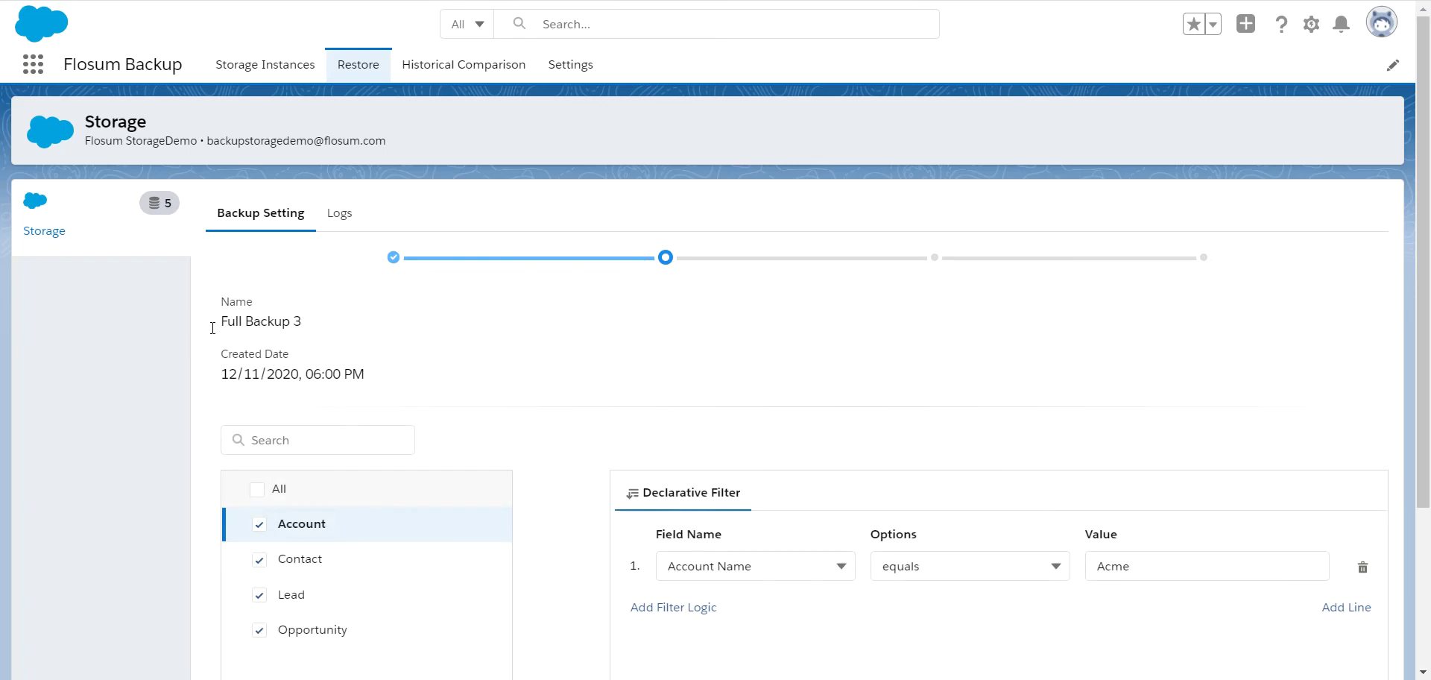
Step: Review and save the restore selection of Account, Contact, Lead and Opportunity, with Account filtered by Account Name equals Acme
{"action": "scroll", "coordinate": [167, 328], "scroll_direction": "down", "scroll_amount": 1}
{"action": "scroll", "coordinate": [172, 332], "scroll_direction": "down", "scroll_amount": 1}
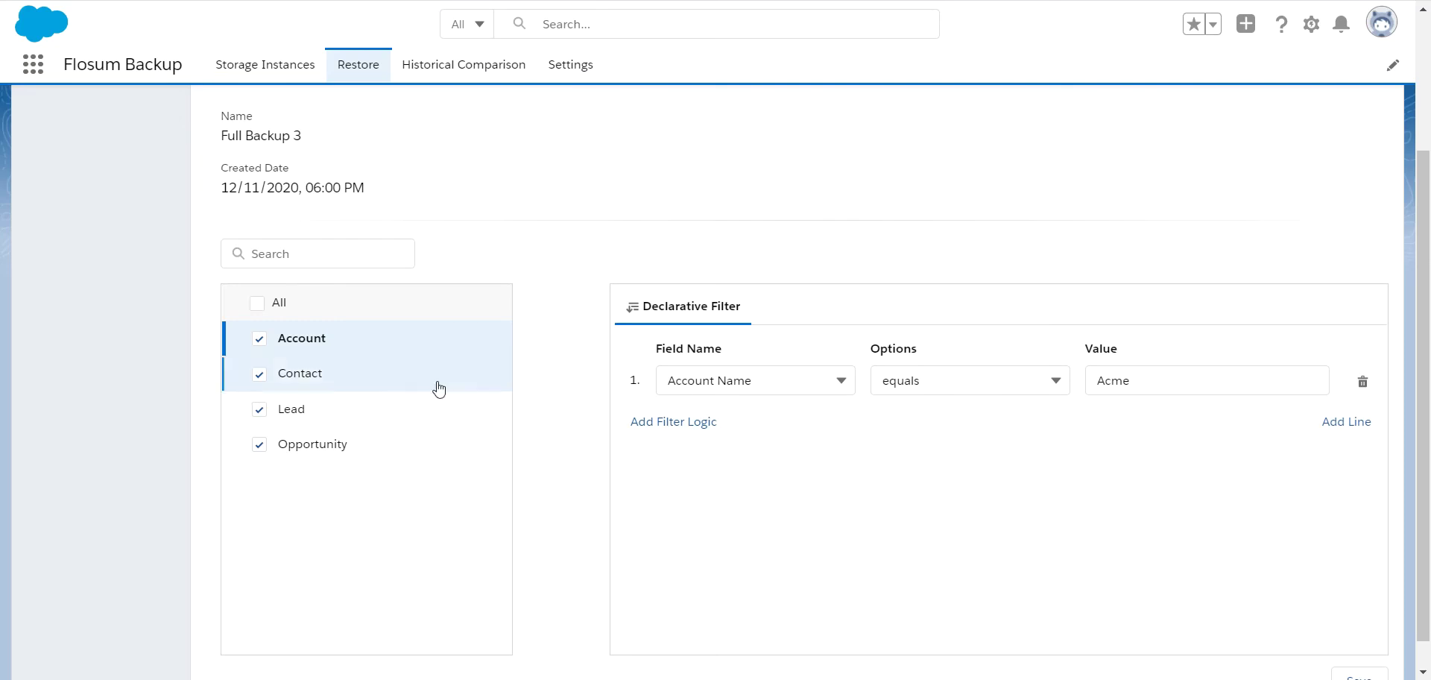
{"action": "scroll", "coordinate": [647, 374], "scroll_direction": "down", "scroll_amount": 1}
{"action": "scroll", "coordinate": [661, 393], "scroll_direction": "up", "scroll_amount": 3}
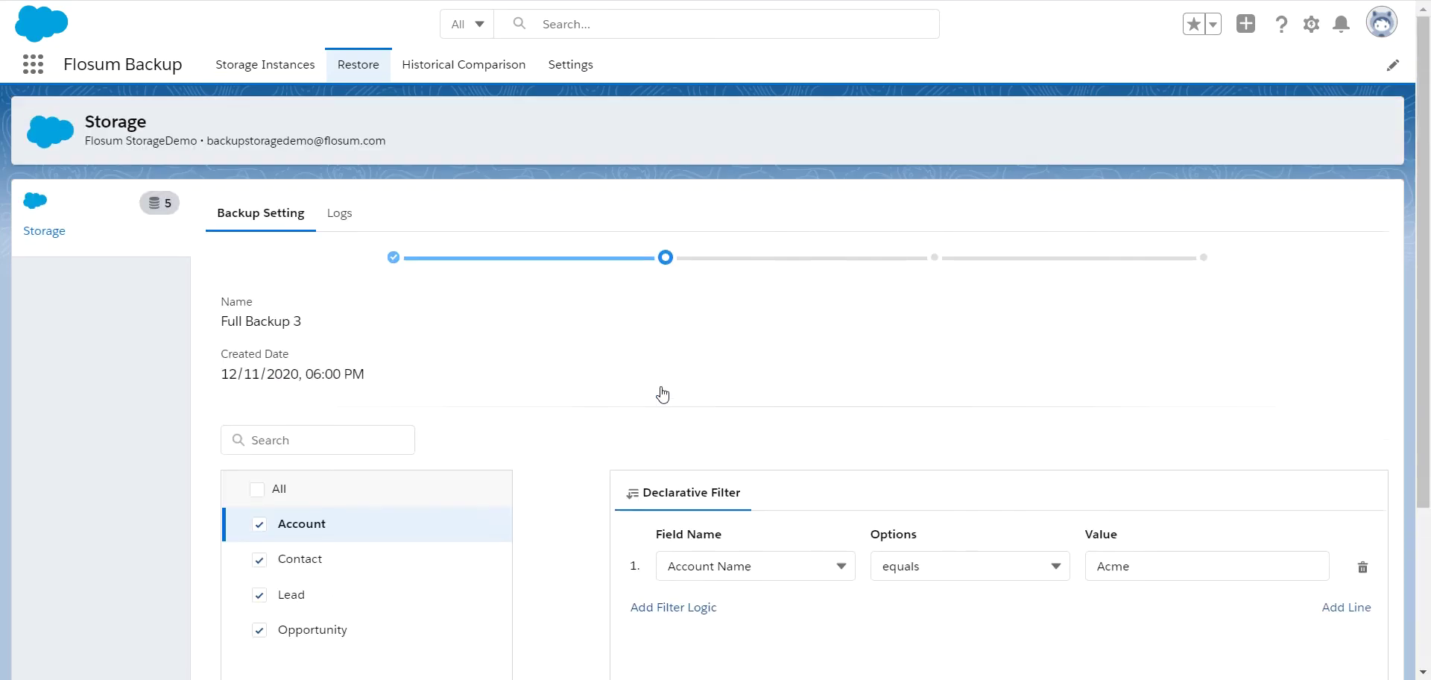
{"action": "scroll", "coordinate": [661, 393], "scroll_direction": "down", "scroll_amount": 3}
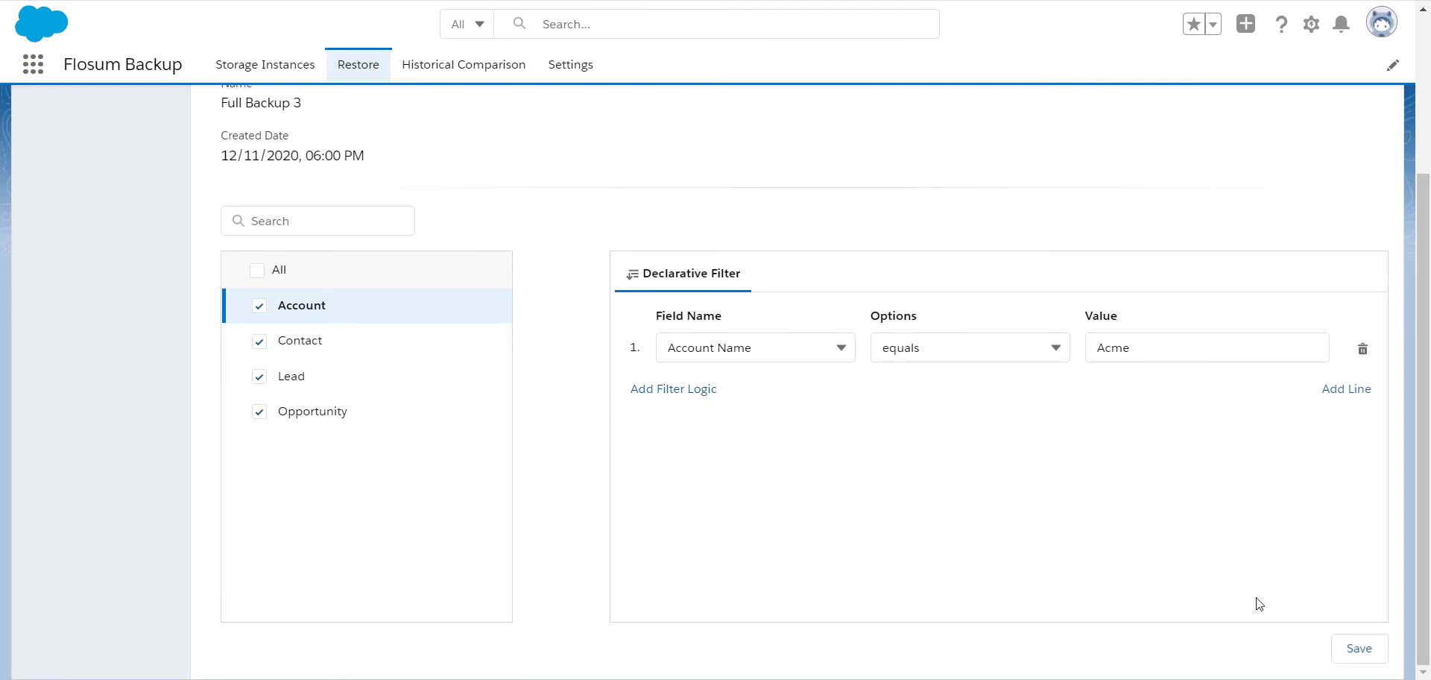
{"action": "left_click", "coordinate": [1367, 663]}
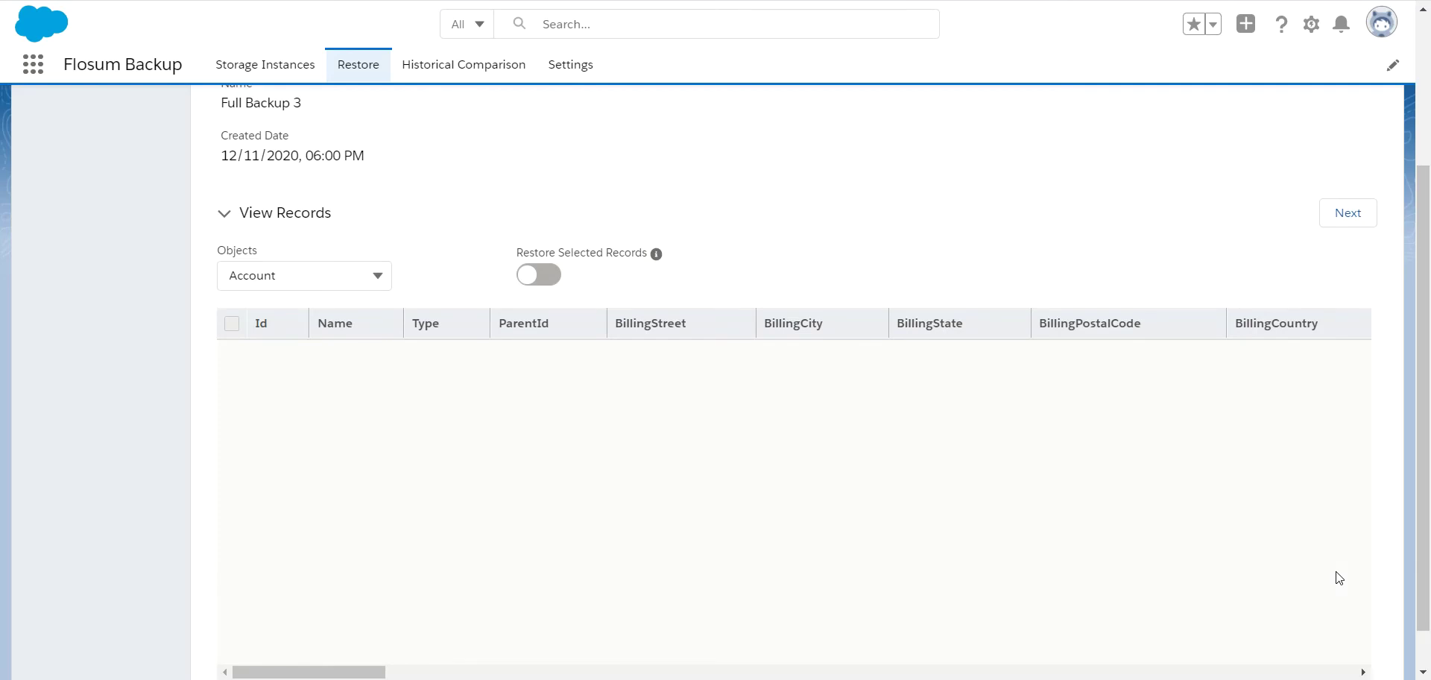
Step: Switch the viewed records from Account to Contact and look through the backup's Contact list
{"action": "left_click", "coordinate": [290, 285]}
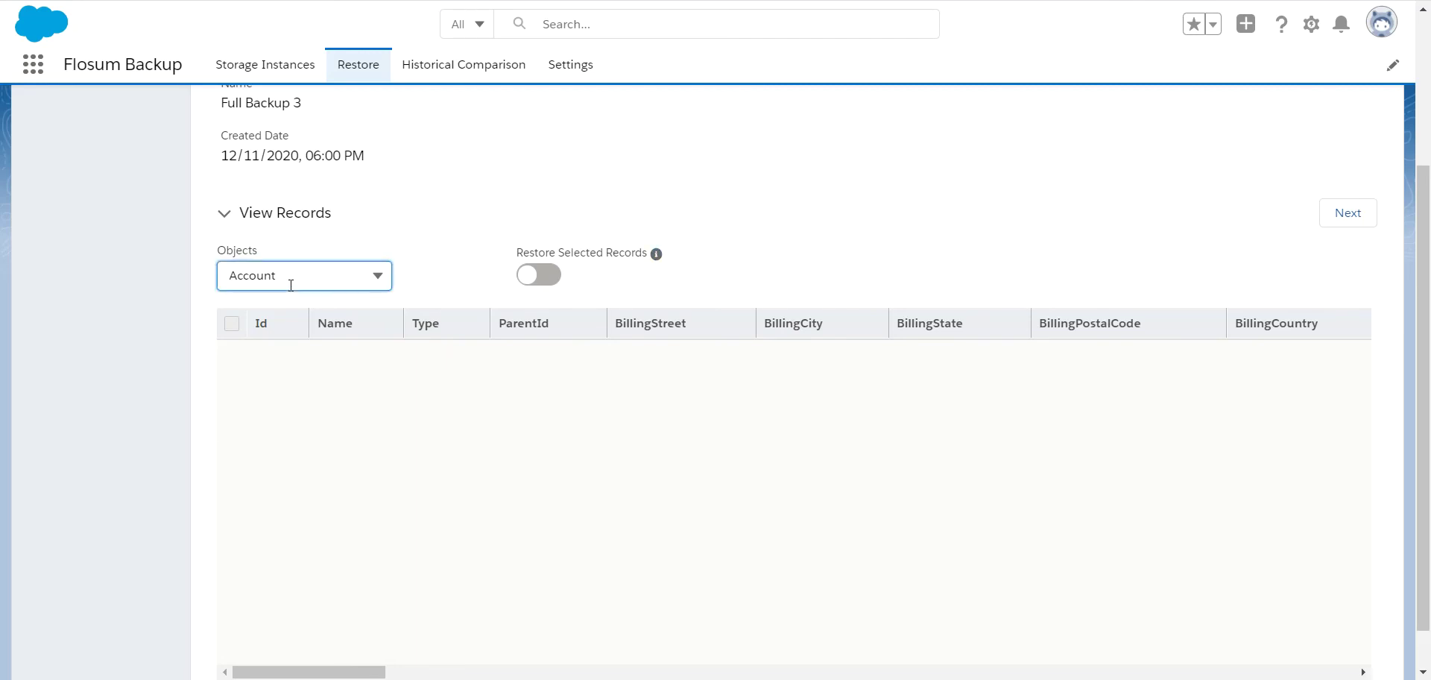
{"action": "left_click", "coordinate": [286, 343]}
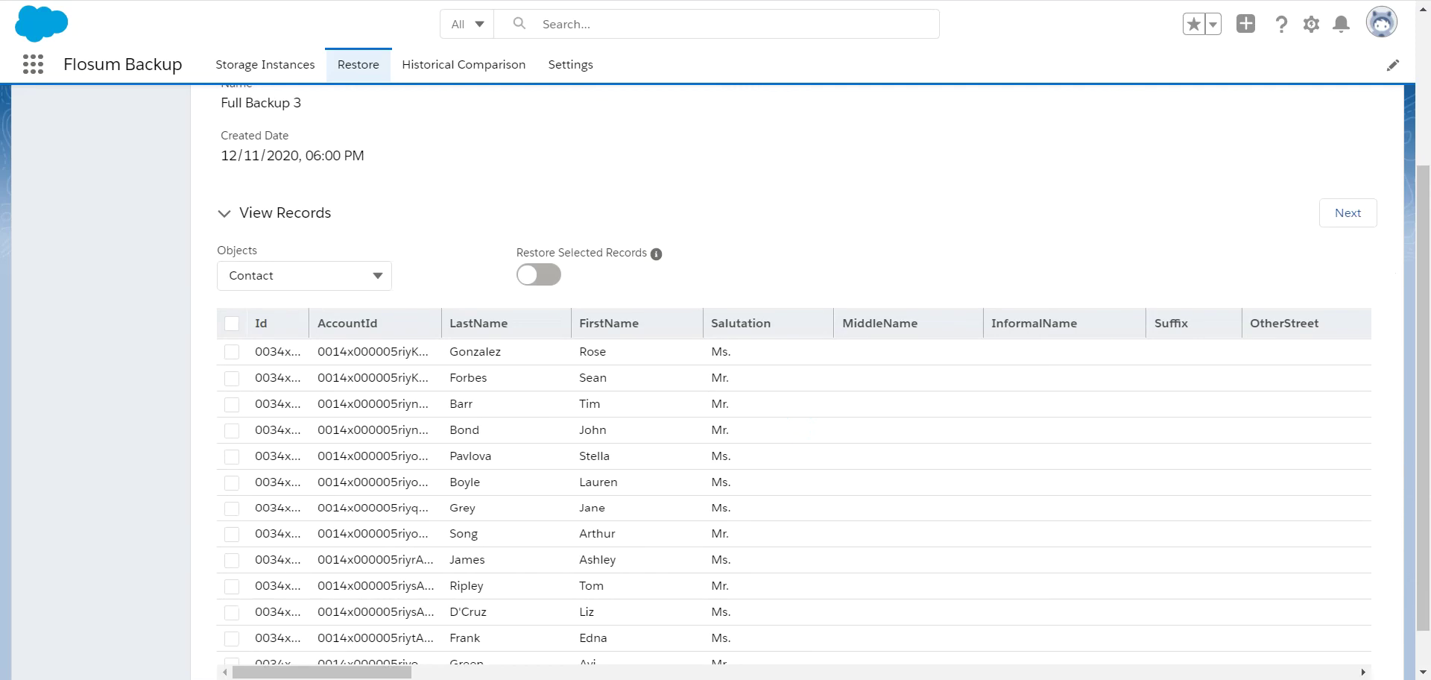
{"action": "scroll", "coordinate": [377, 357], "scroll_direction": "down", "scroll_amount": 1}
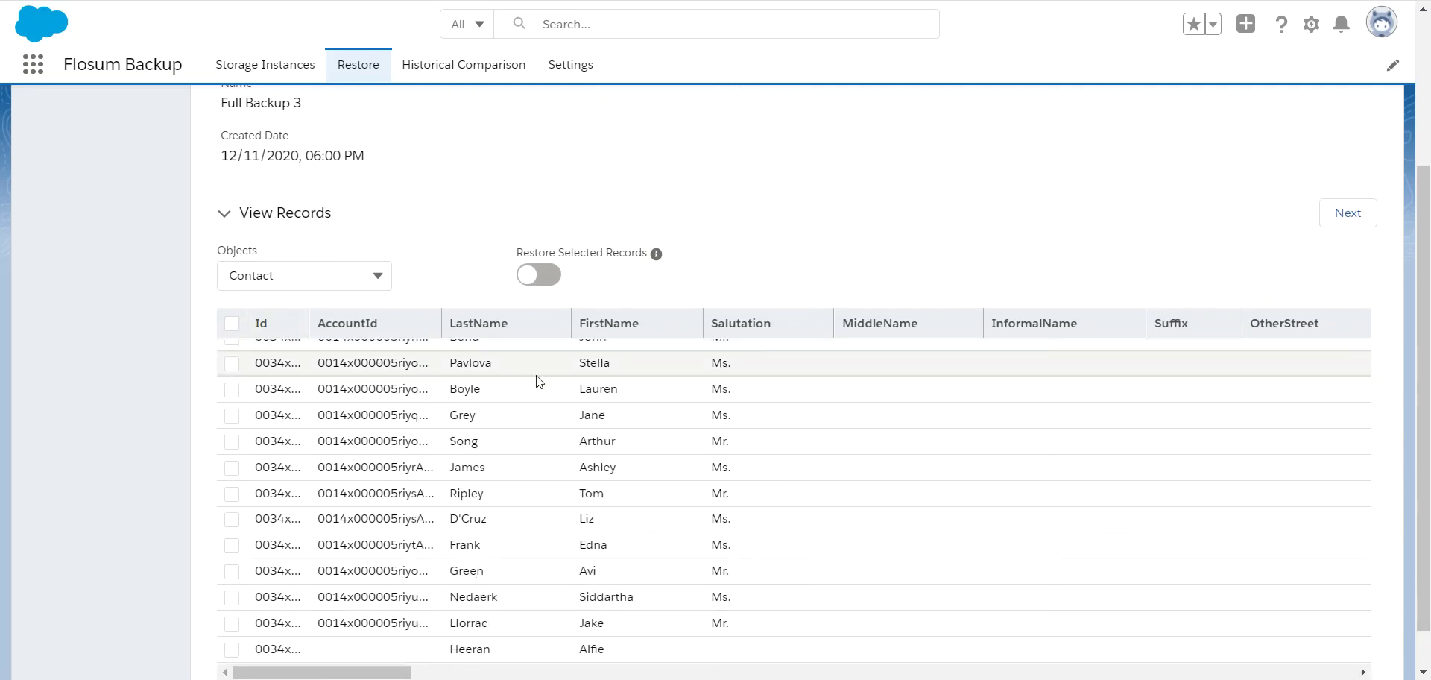
{"action": "scroll", "coordinate": [537, 383], "scroll_direction": "down", "scroll_amount": 1}
{"action": "mouse_move", "coordinate": [408, 673]}
{"action": "left_mouse_down"}
{"action": "mouse_move", "coordinate": [824, 674]}
{"action": "mouse_move", "coordinate": [395, 674]}
{"action": "left_mouse_up"}
Step: Mark two adjacent Contact records in the middle of the list, enable Restore Selected Records and continue to the restore settings
{"action": "left_click", "coordinate": [232, 478]}
{"action": "left_click", "coordinate": [233, 453]}
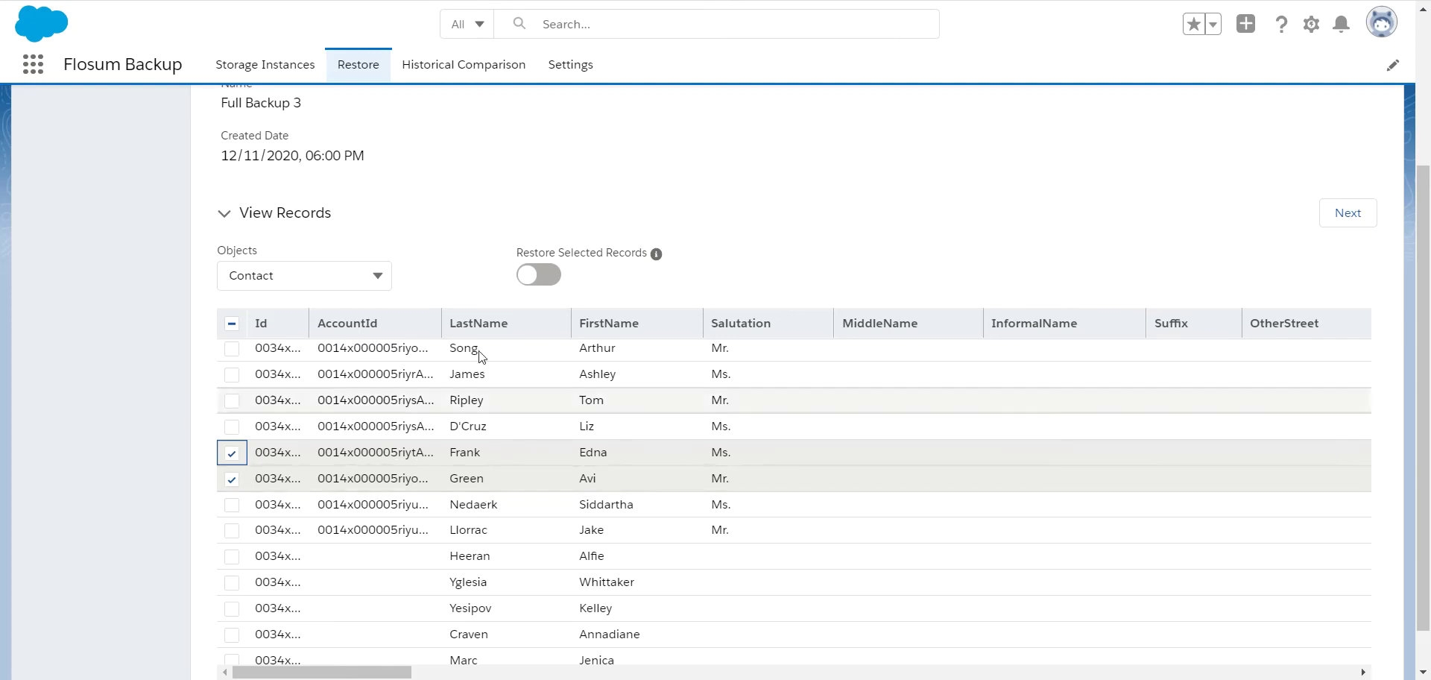
{"action": "left_click", "coordinate": [539, 274]}
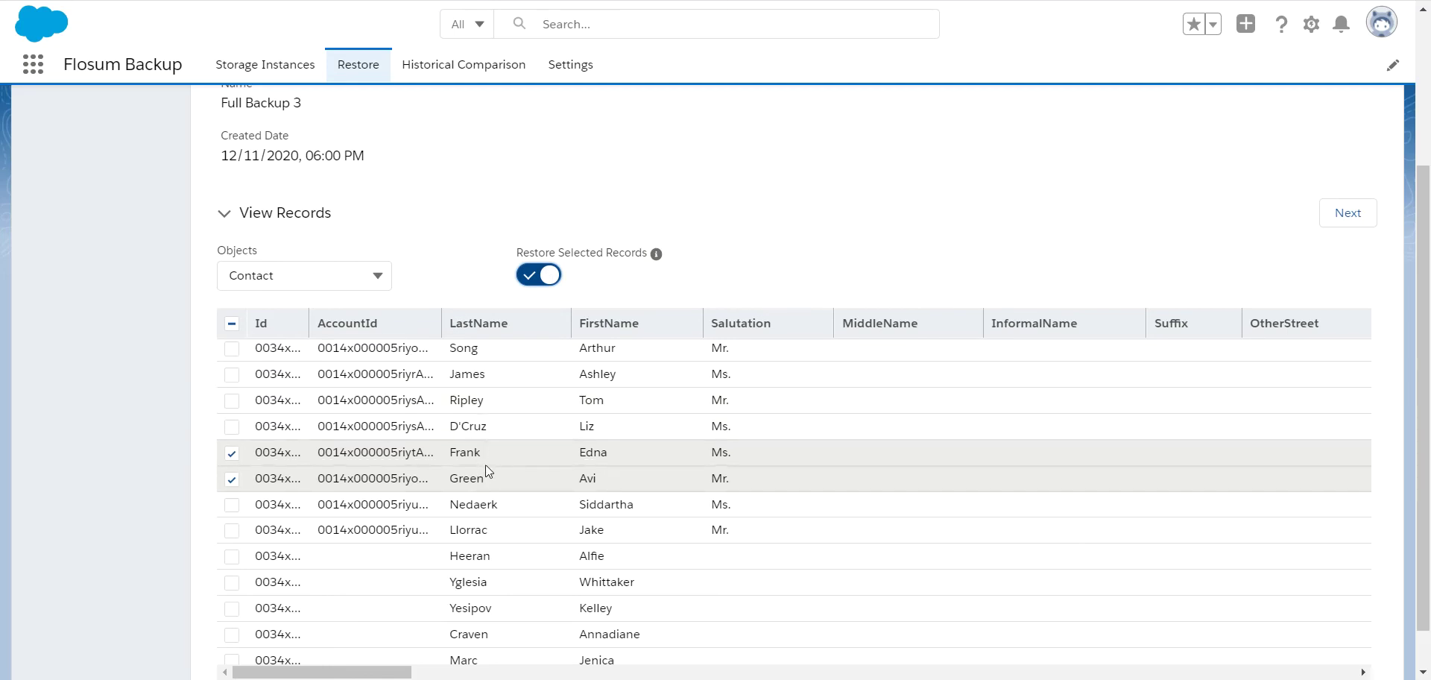
{"action": "scroll", "coordinate": [440, 511], "scroll_direction": "down", "scroll_amount": 10}
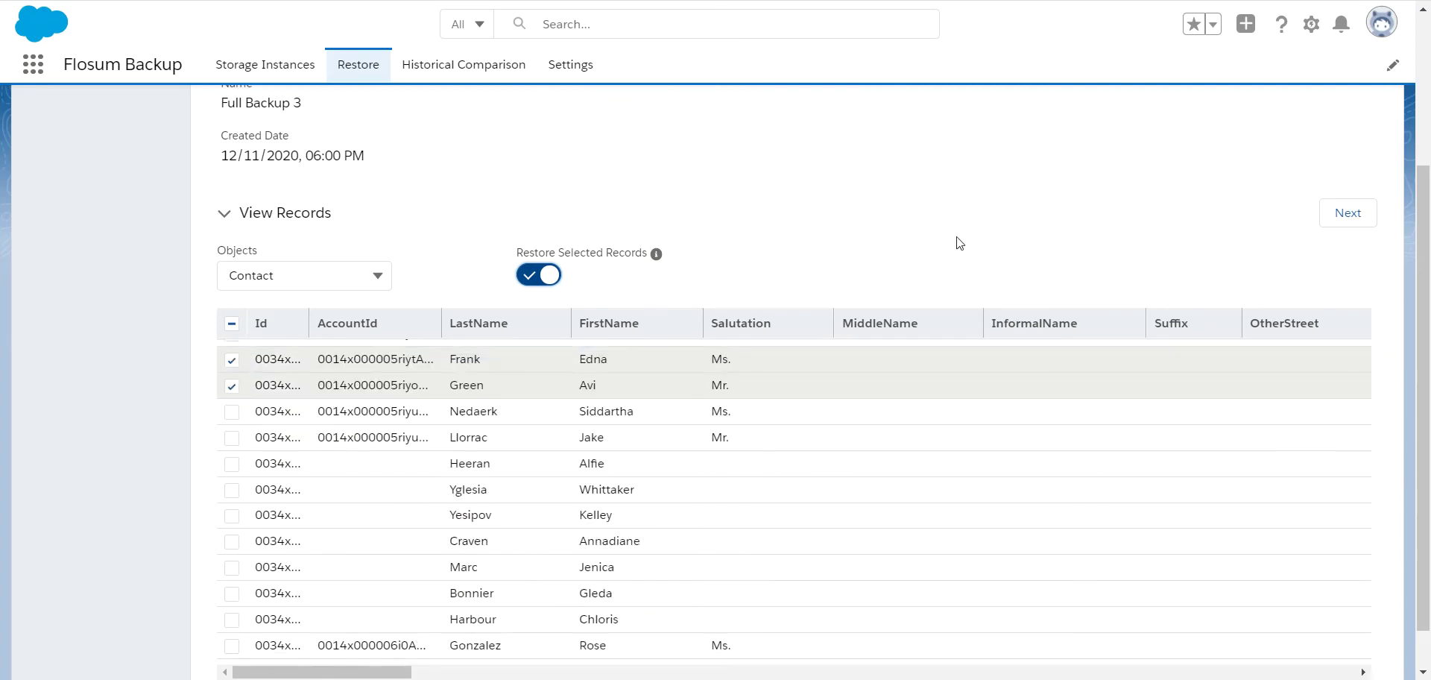
{"action": "left_click", "coordinate": [1345, 225]}
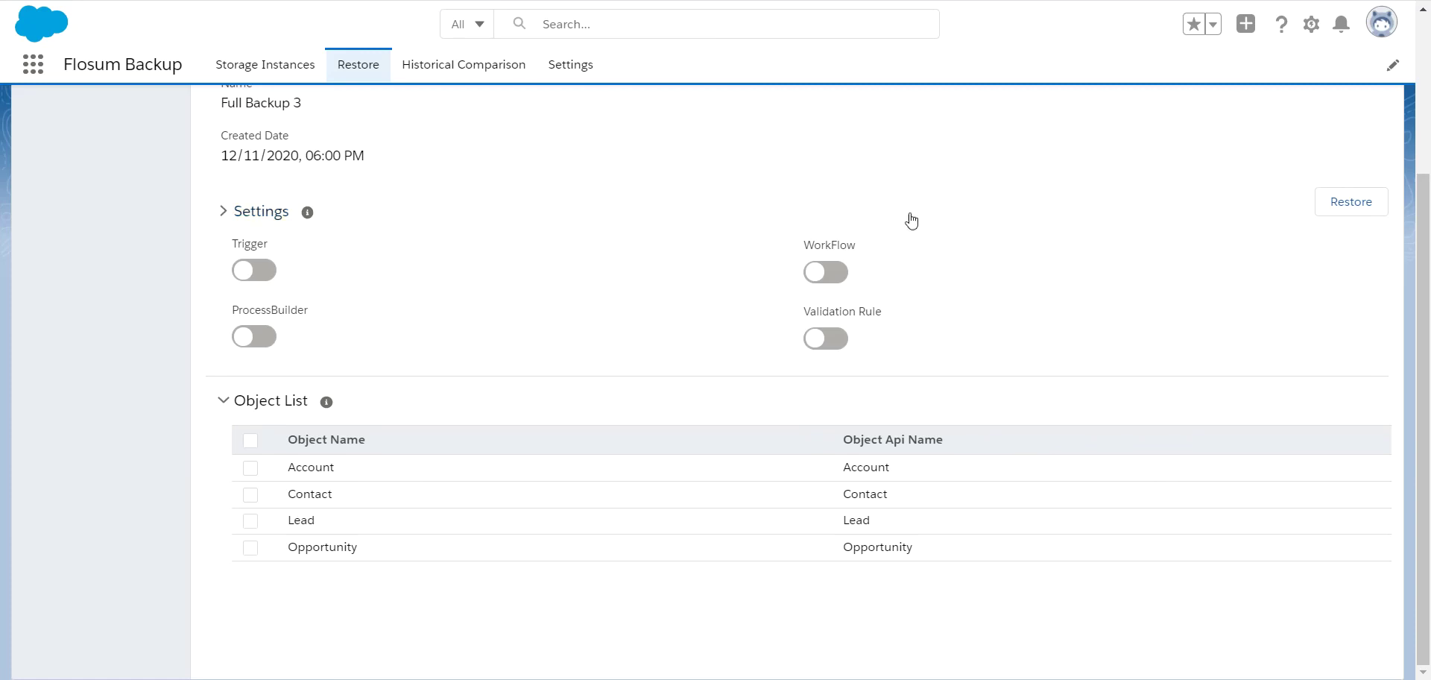
Step: Enable the Trigger, WorkFlow, ProcessBuilder and Validation Rule settings and select all objects in the Object List
{"action": "left_click", "coordinate": [271, 274]}
{"action": "left_click", "coordinate": [827, 273]}
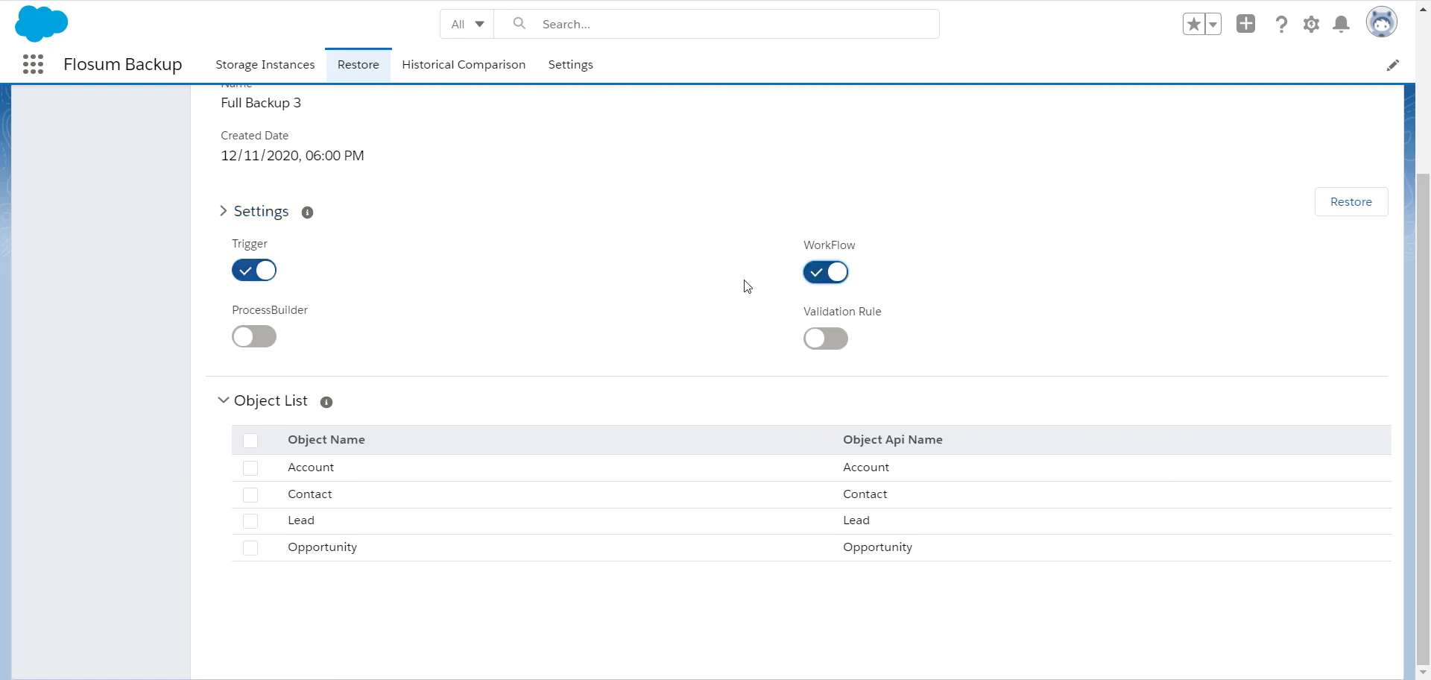
{"action": "left_click", "coordinate": [265, 337]}
{"action": "left_click", "coordinate": [831, 339]}
{"action": "left_click", "coordinate": [249, 442]}
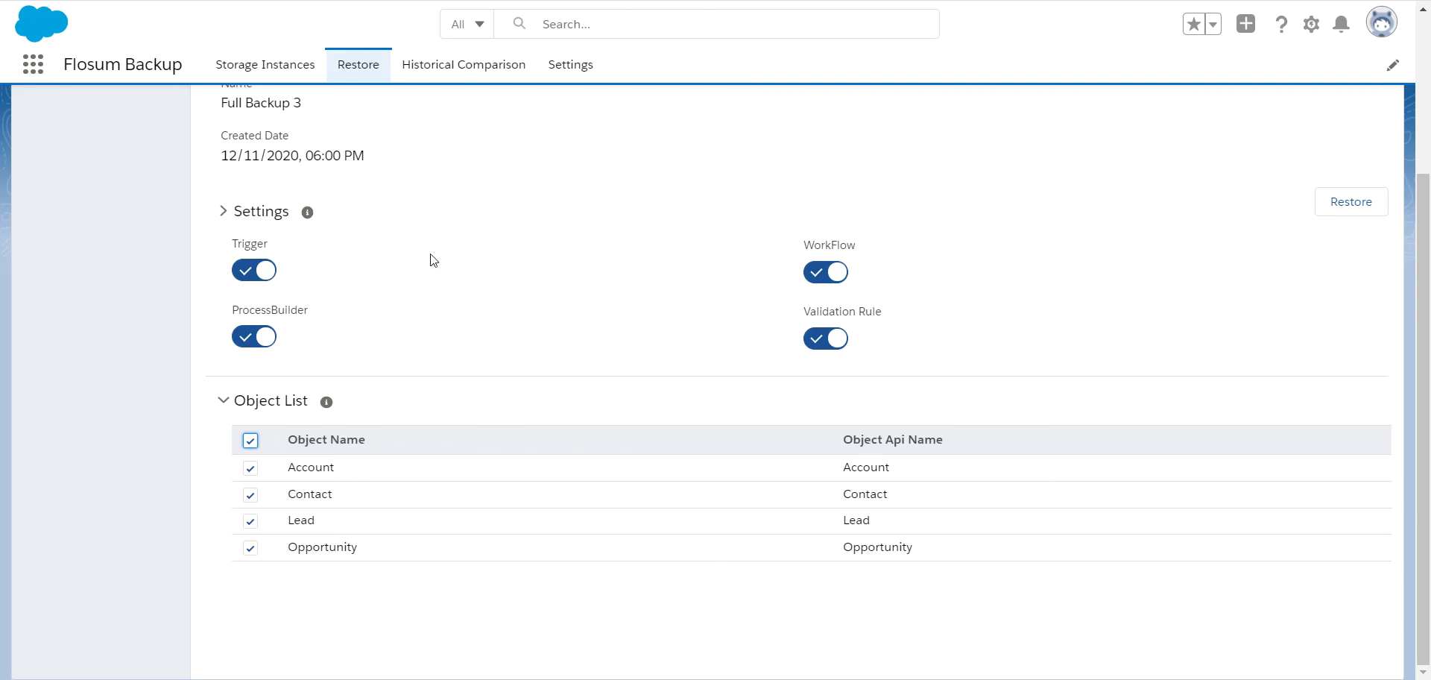
Step: Open the restore logs of the Storage instance
{"action": "scroll", "coordinate": [432, 259], "scroll_direction": "up", "scroll_amount": 1}
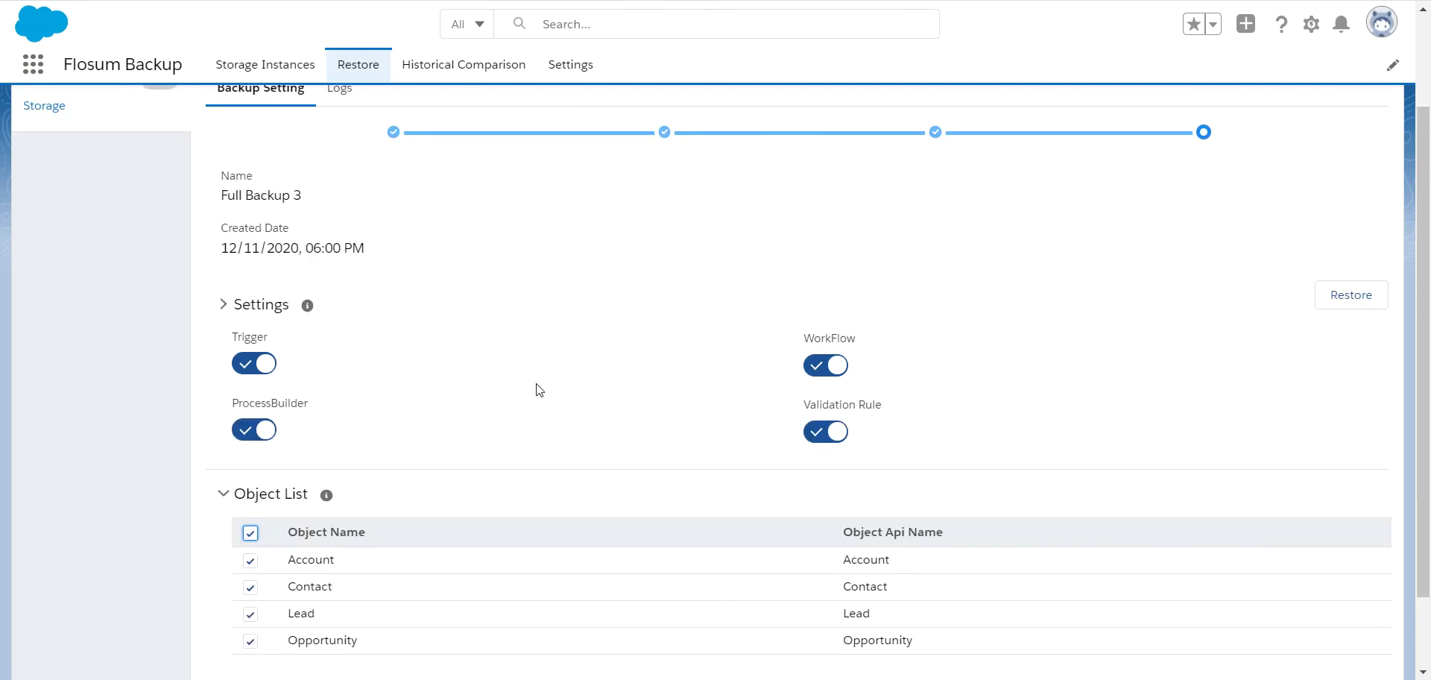
{"action": "scroll", "coordinate": [969, 335], "scroll_direction": "up", "scroll_amount": 2}
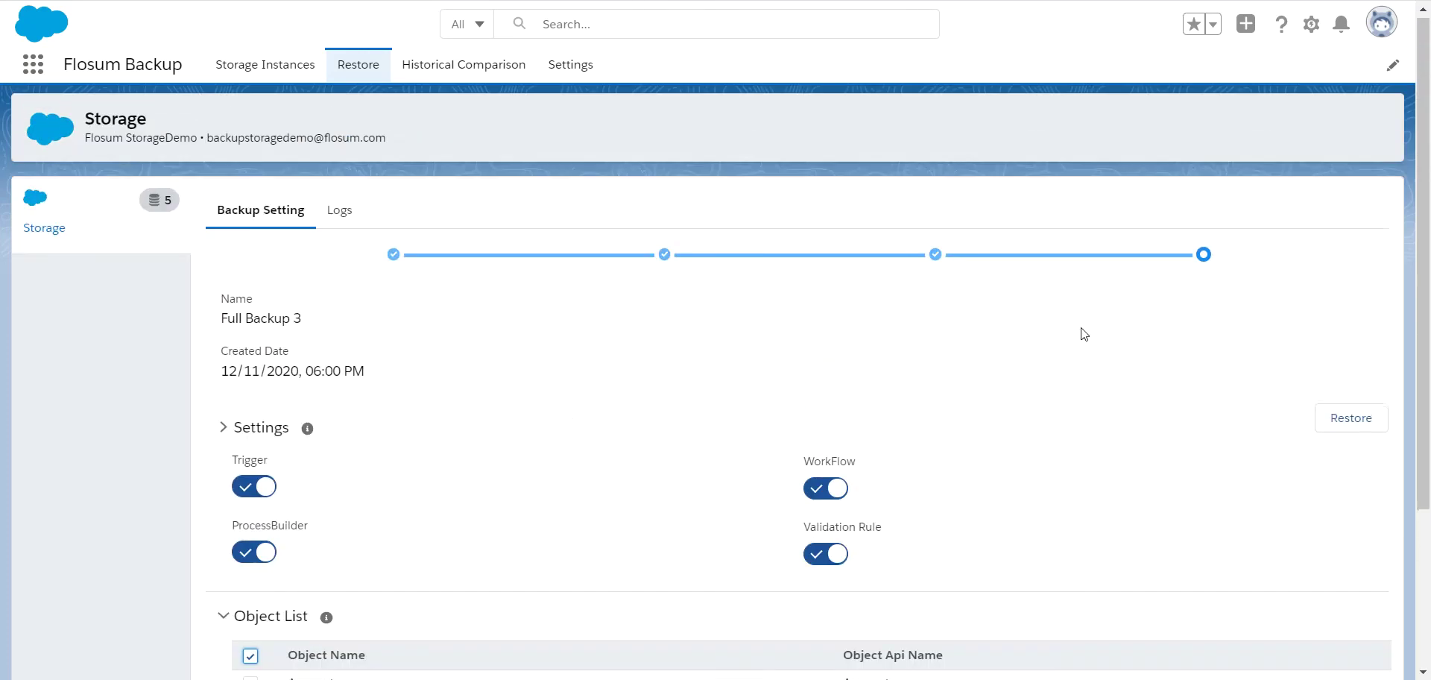
{"action": "left_click", "coordinate": [347, 217]}
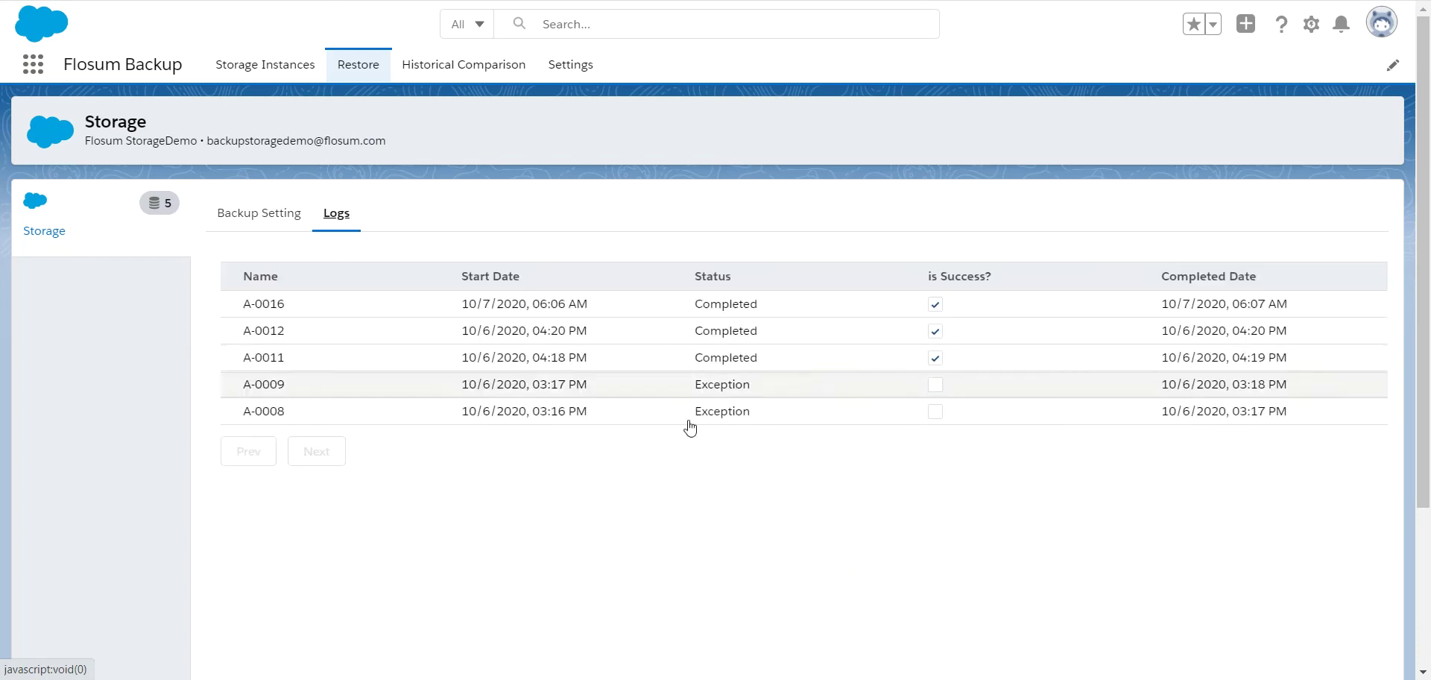